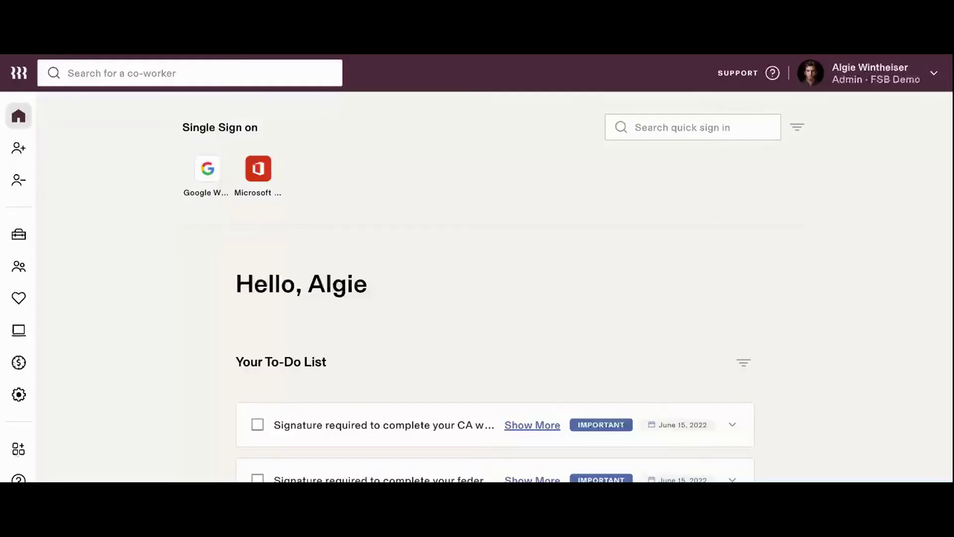
- Scroll the home dashboard down to the Company Apps grid showing Payroll, Time Off, Medical and COBRA
{"action": "scroll", "coordinate": [567, 278], "scroll_direction": "down", "scroll_amount": 3}
{"action": "scroll", "coordinate": [566, 278], "scroll_direction": "down", "scroll_amount": 1}
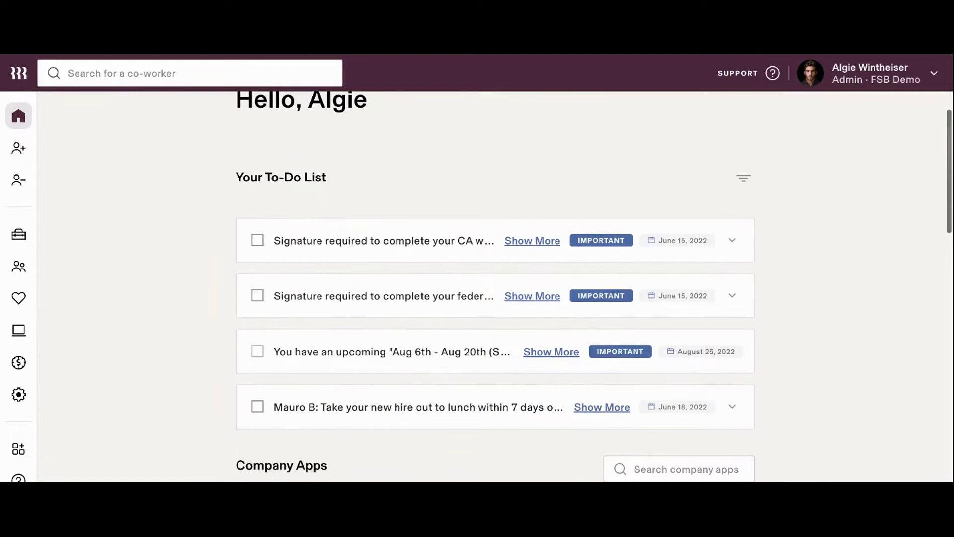
{"action": "scroll", "coordinate": [660, 334], "scroll_direction": "down", "scroll_amount": 1}
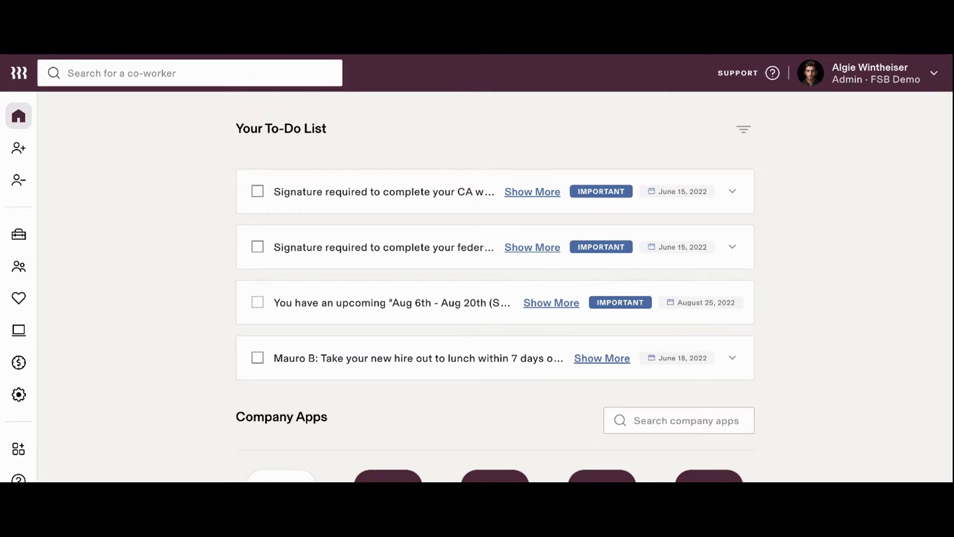
{"action": "scroll", "coordinate": [495, 298], "scroll_direction": "down", "scroll_amount": 5}
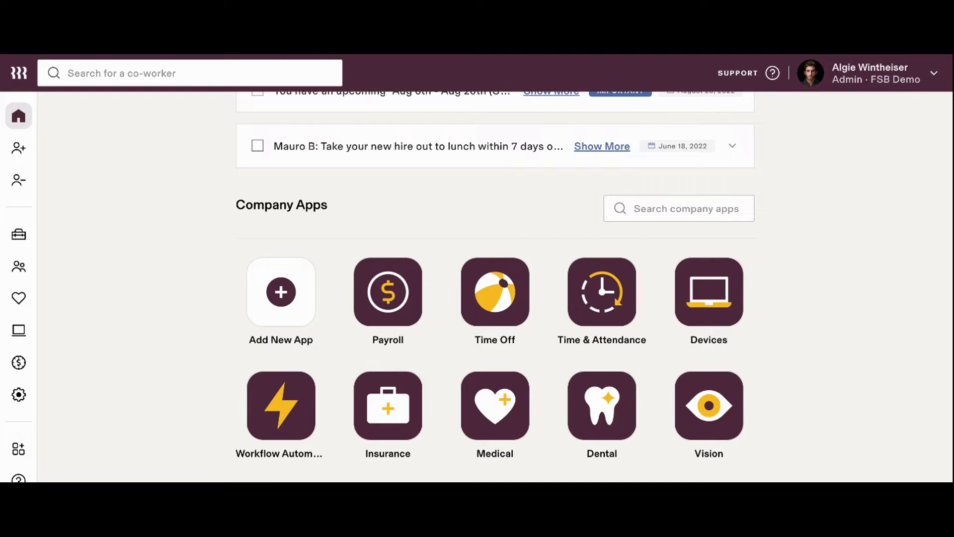
{"action": "scroll", "coordinate": [495, 286], "scroll_direction": "down", "scroll_amount": 2}
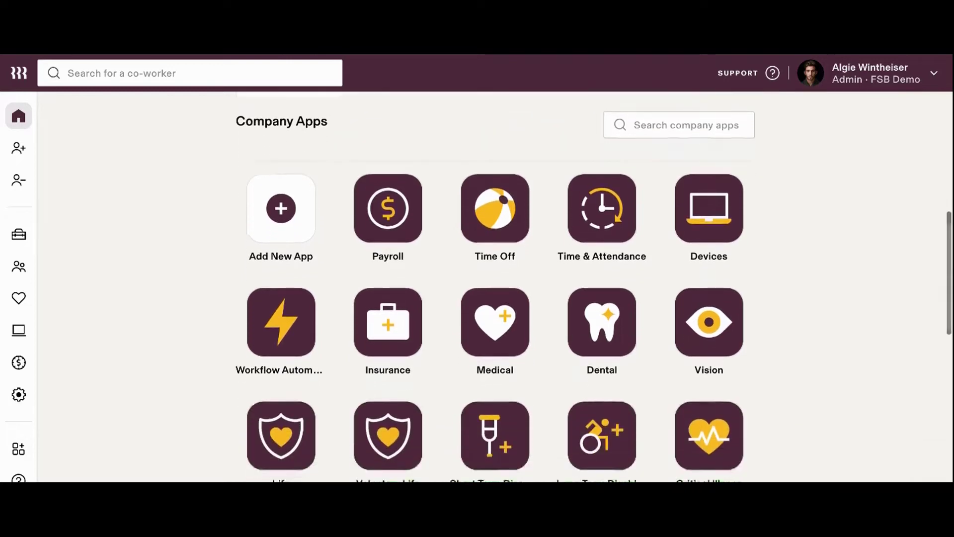
{"action": "scroll", "coordinate": [495, 287], "scroll_direction": "down", "scroll_amount": 3}
{"action": "scroll", "coordinate": [495, 287], "scroll_direction": "down", "scroll_amount": 2}
{"action": "scroll", "coordinate": [495, 287], "scroll_direction": "down", "scroll_amount": 2}
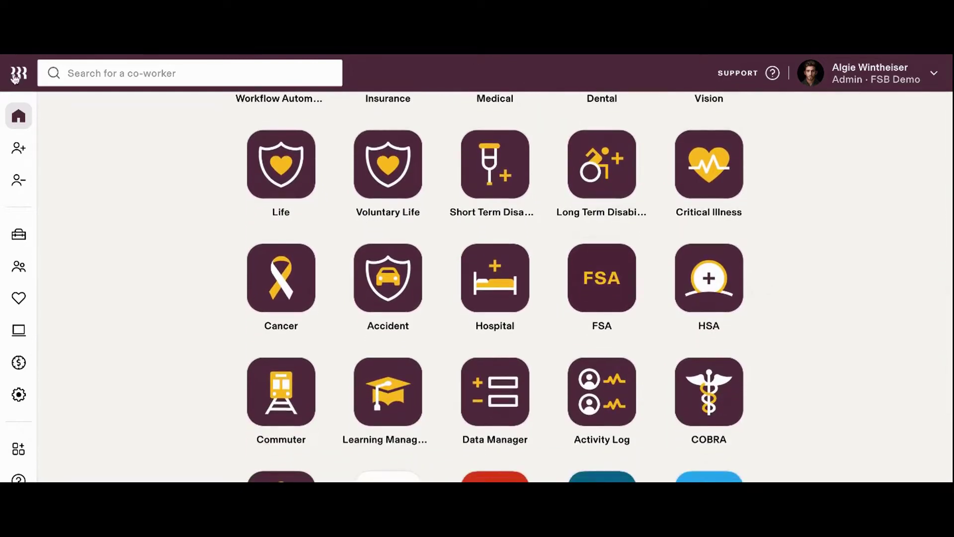
- Expand the left sidebar to show Hire, Offboard, Tools, HR Management, Payroll & Time and Settings
{"action": "mouse_move", "coordinate": [19, 119]}
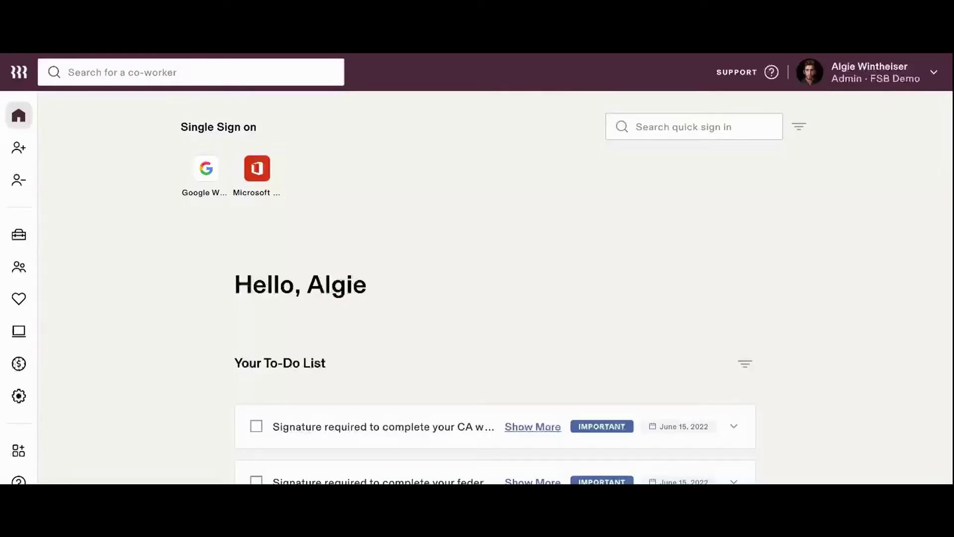
{"action": "mouse_move", "coordinate": [21, 116]}
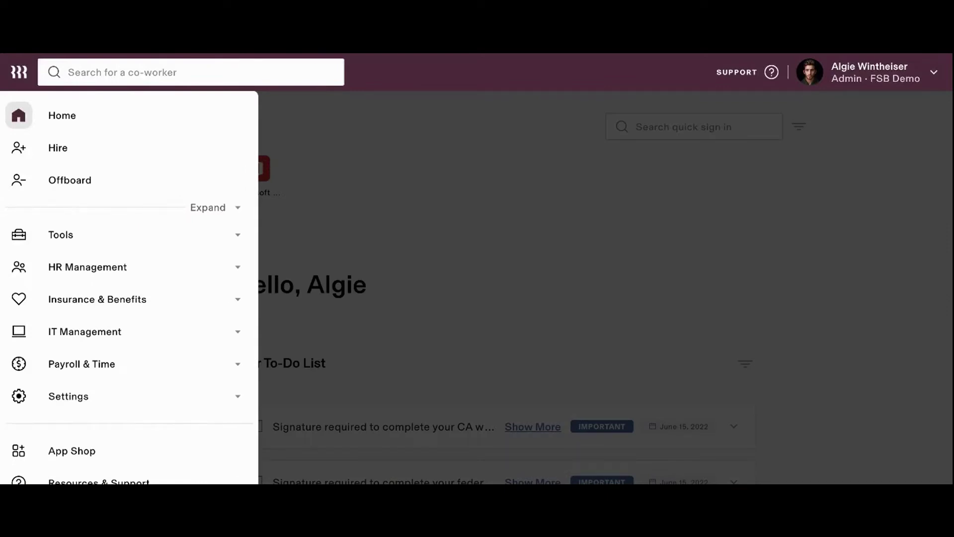
- Start a new hire as a rehire of a previous employee and select the former employee
{"action": "left_click", "coordinate": [85, 157]}
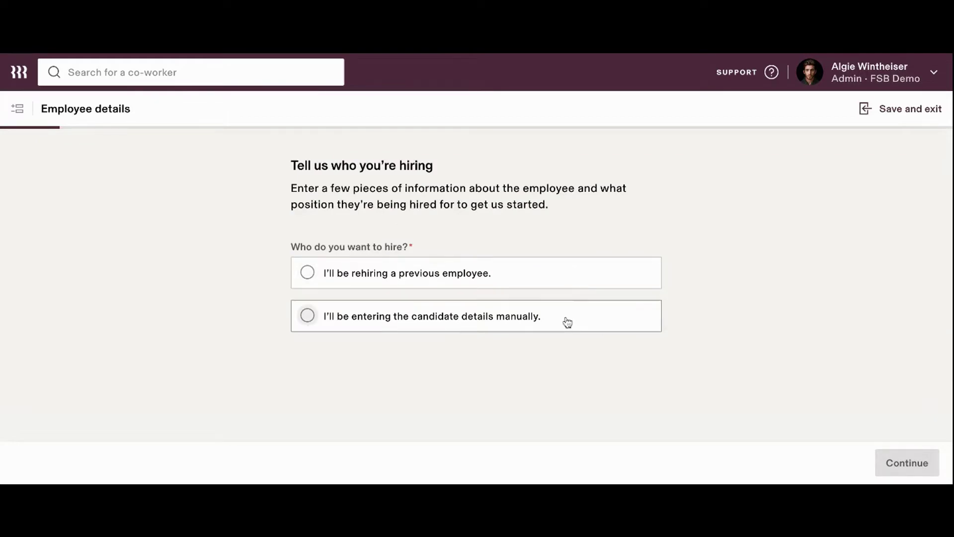
{"action": "left_click", "coordinate": [536, 282]}
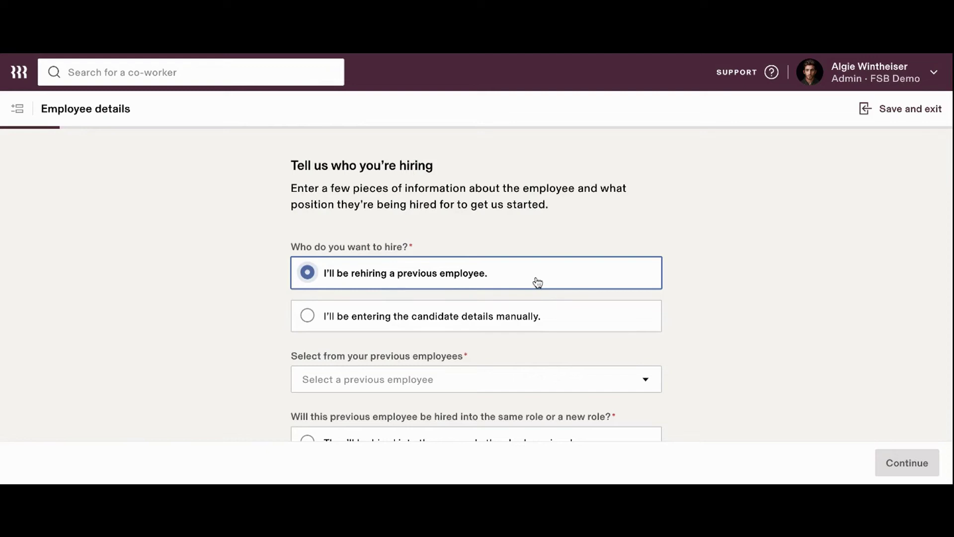
{"action": "scroll", "coordinate": [534, 259], "scroll_direction": "down", "scroll_amount": 3}
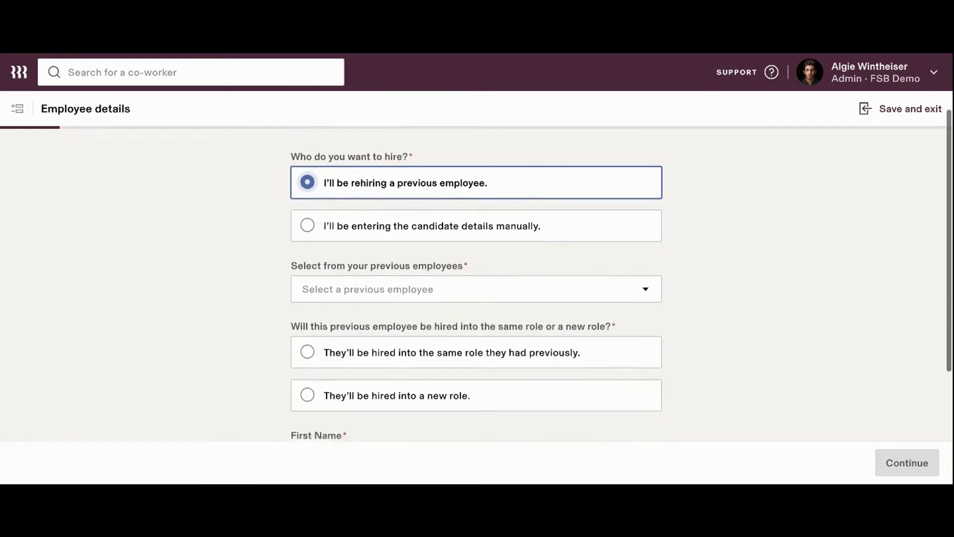
{"action": "left_click", "coordinate": [525, 230]}
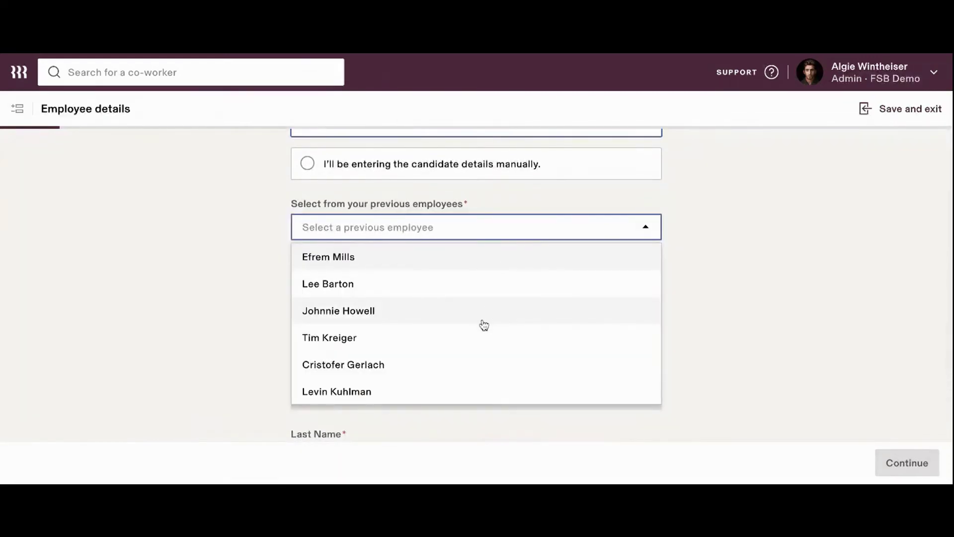
{"action": "scroll", "coordinate": [483, 323], "scroll_direction": "down", "scroll_amount": 2}
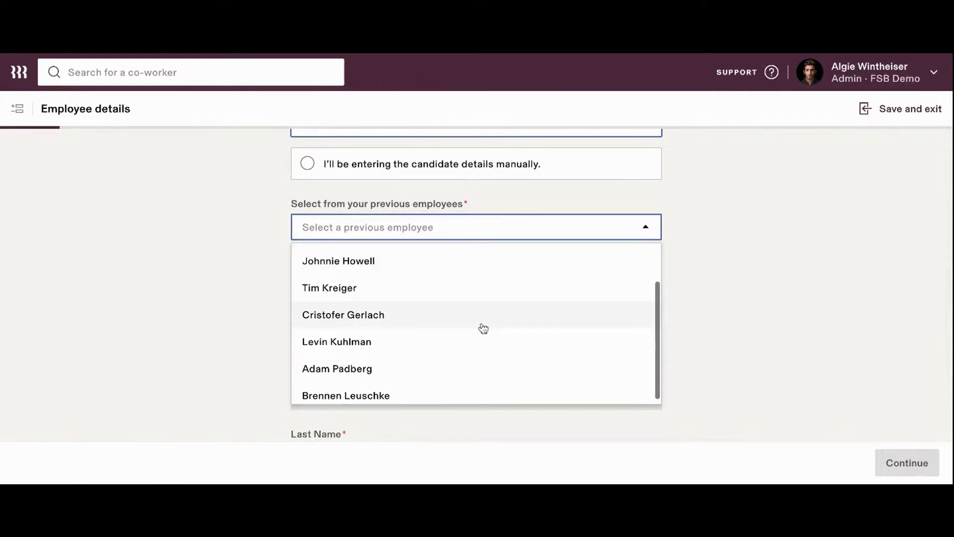
{"action": "scroll", "coordinate": [484, 325], "scroll_direction": "up", "scroll_amount": 2}
{"action": "left_click", "coordinate": [453, 290]}
- Rehire the employee into their previous role and begin the required email field
{"action": "scroll", "coordinate": [452, 292], "scroll_direction": "down", "scroll_amount": 2}
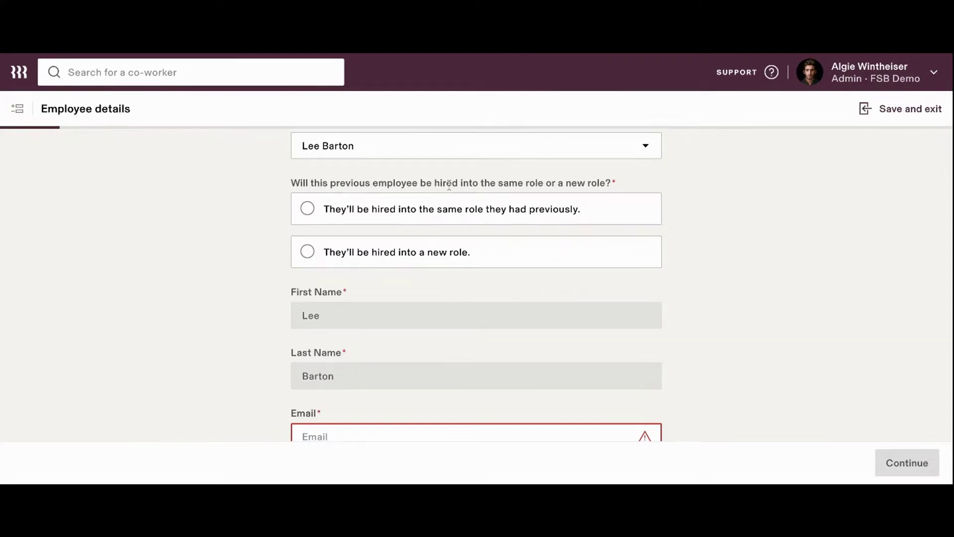
{"action": "left_click", "coordinate": [499, 208]}
{"action": "scroll", "coordinate": [499, 211], "scroll_direction": "down", "scroll_amount": 2}
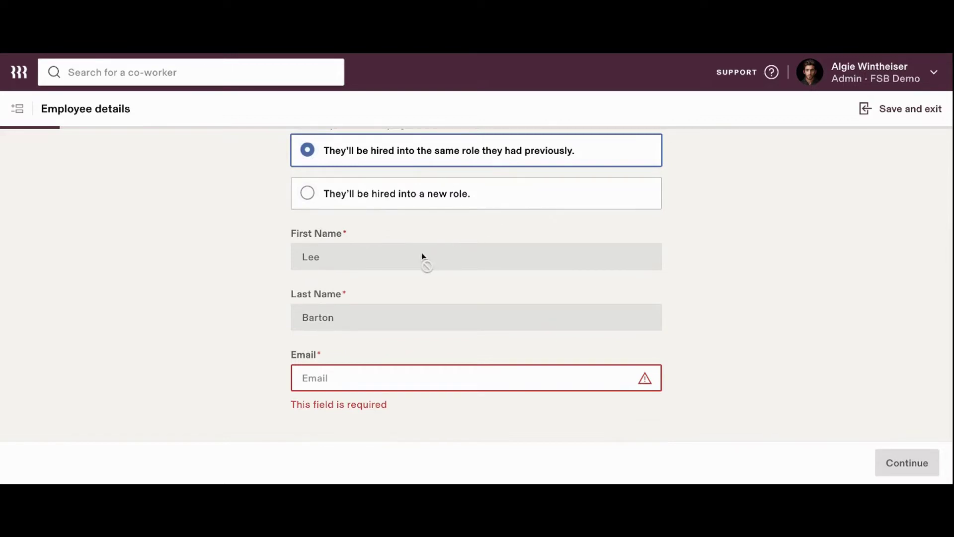
{"action": "left_click", "coordinate": [368, 379]}
- Switch the hire form from rehiring to entering the candidate's details manually
{"action": "scroll", "coordinate": [812, 358], "scroll_direction": "up", "scroll_amount": 6}
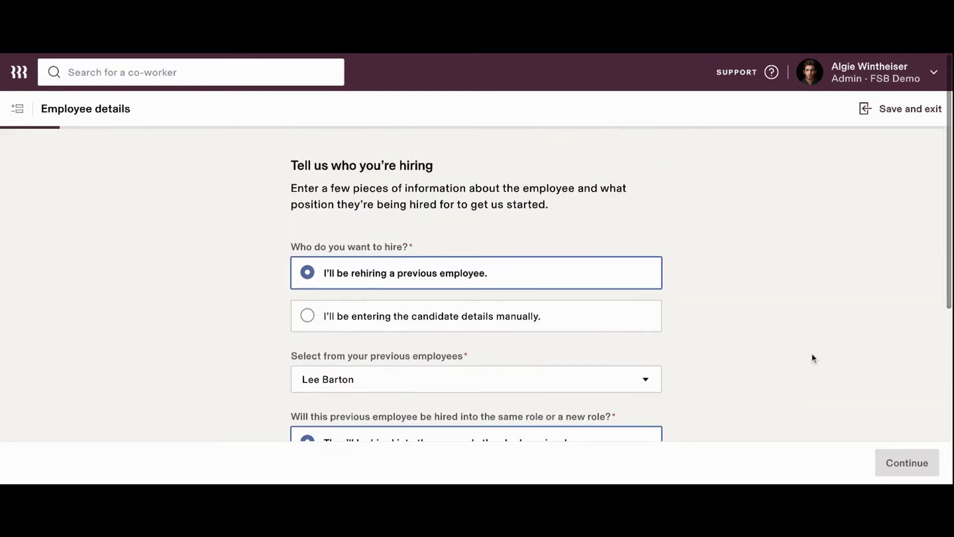
{"action": "left_click", "coordinate": [483, 324]}
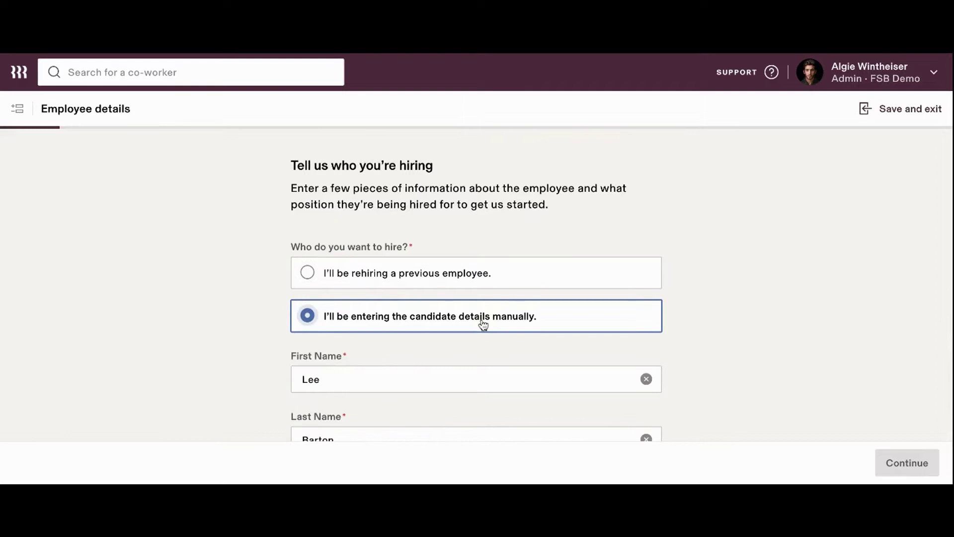
{"action": "scroll", "coordinate": [483, 324], "scroll_direction": "down", "scroll_amount": 2}
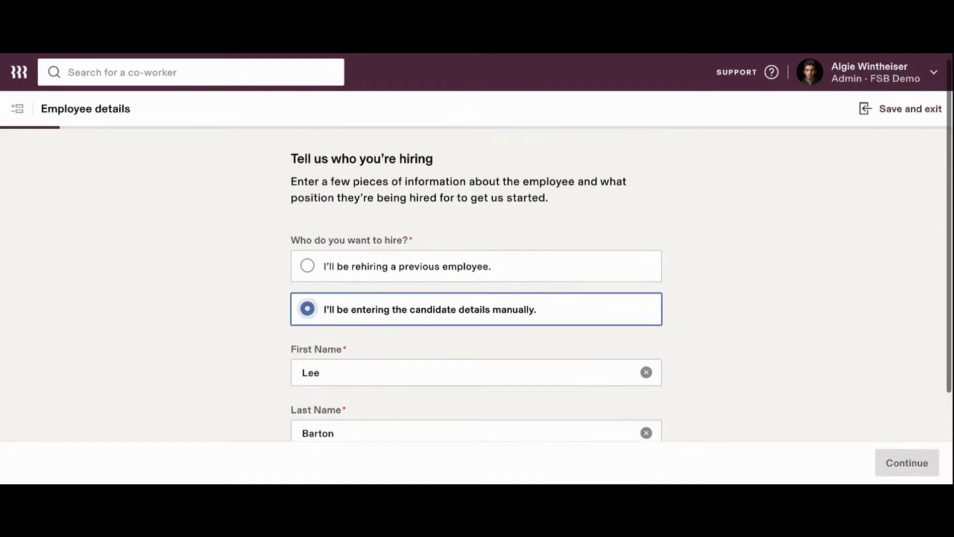
{"action": "scroll", "coordinate": [477, 298], "scroll_direction": "down", "scroll_amount": 1}
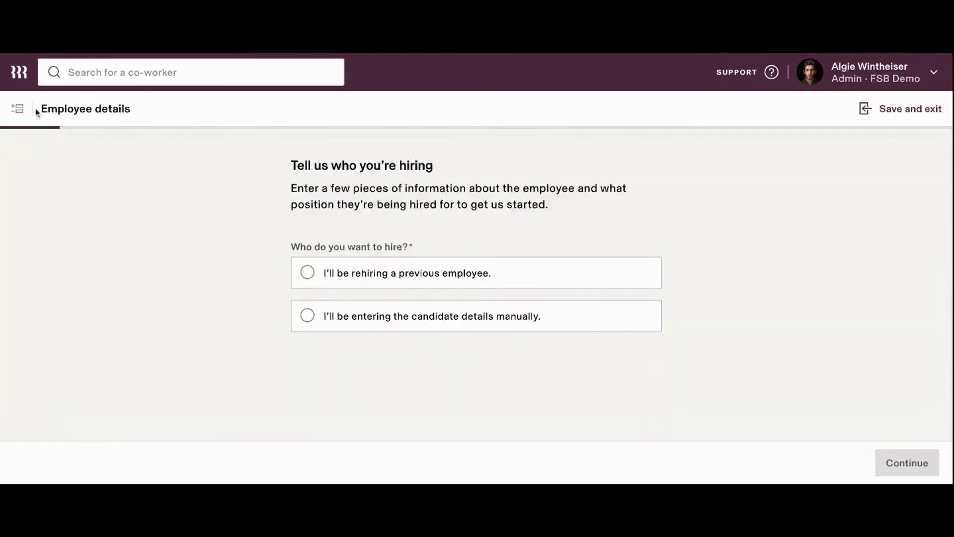
- Return home, start offboarding, and pick an employee found by searching 'a'
{"action": "left_click", "coordinate": [20, 75]}
{"action": "mouse_move", "coordinate": [19, 147]}
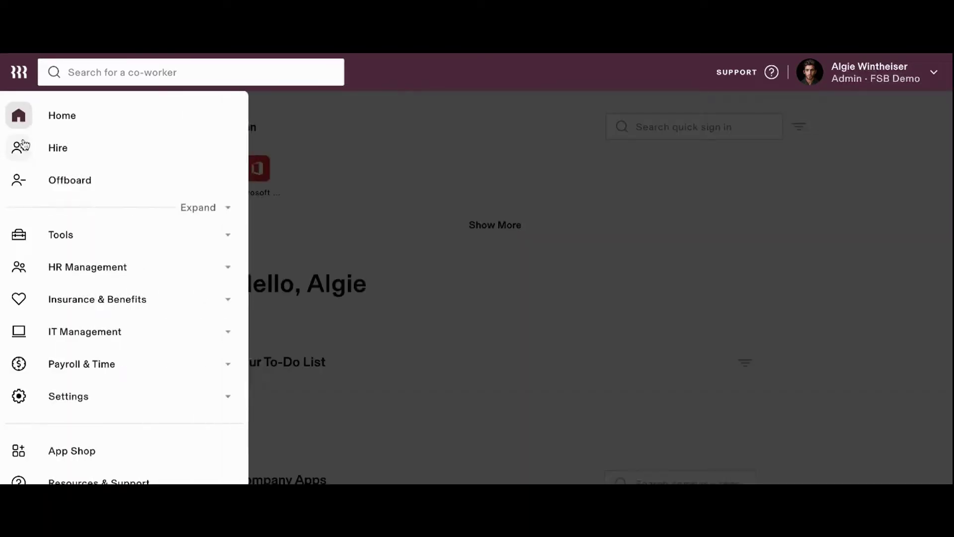
{"action": "left_click", "coordinate": [76, 191]}
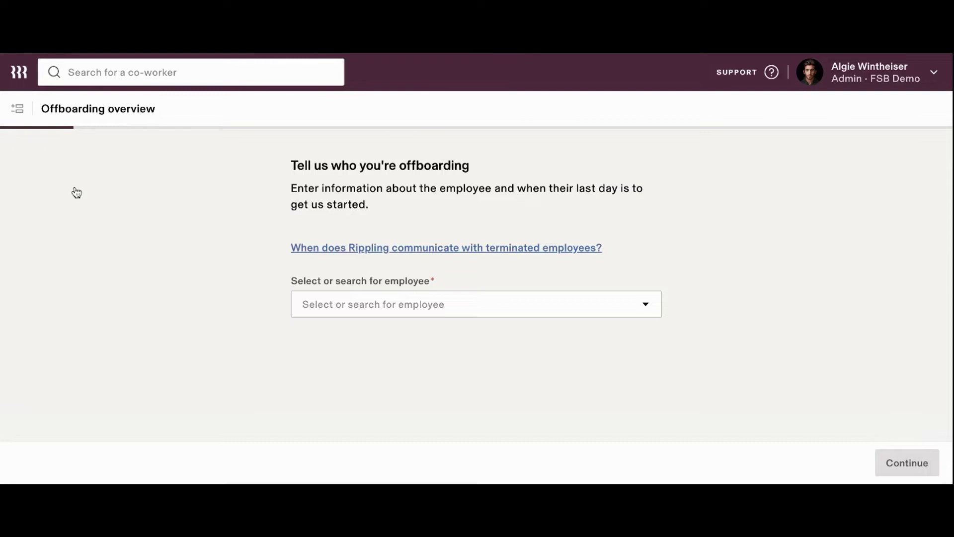
{"action": "left_click", "coordinate": [323, 305]}
{"action": "type", "text": "a"}
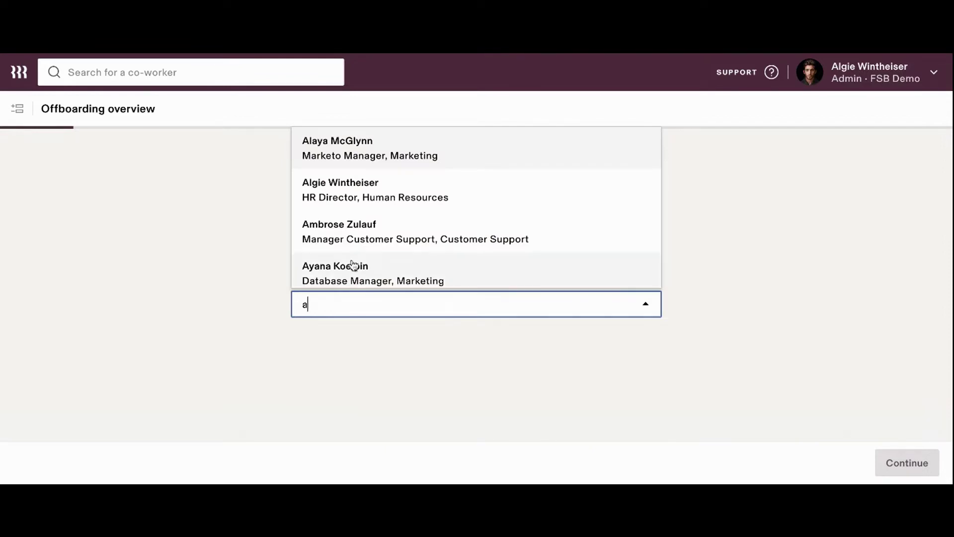
{"action": "left_click", "coordinate": [370, 241]}
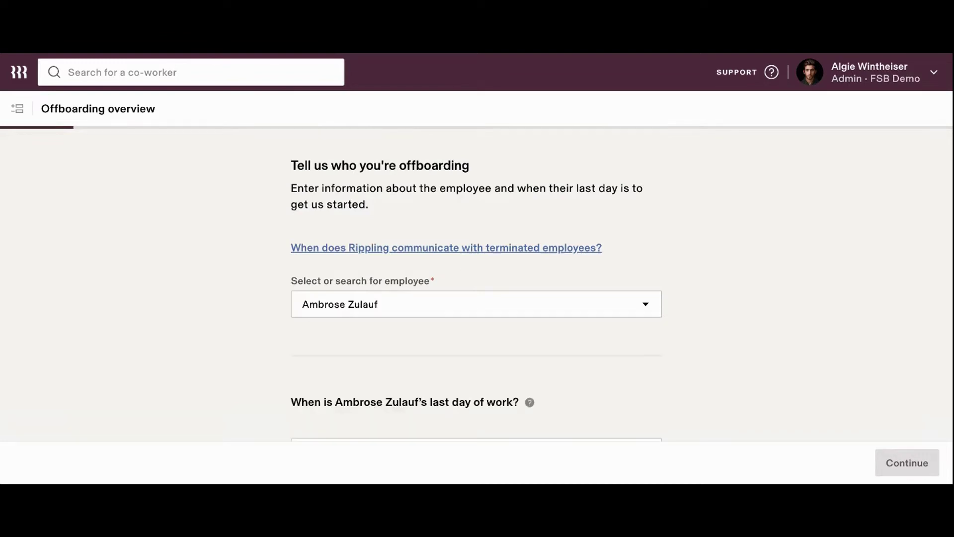
- Check the last-working-day calendar without picking a date, then review the system-access suspension questions
{"action": "scroll", "coordinate": [365, 199], "scroll_direction": "down", "scroll_amount": 5}
{"action": "left_click", "coordinate": [363, 197]}
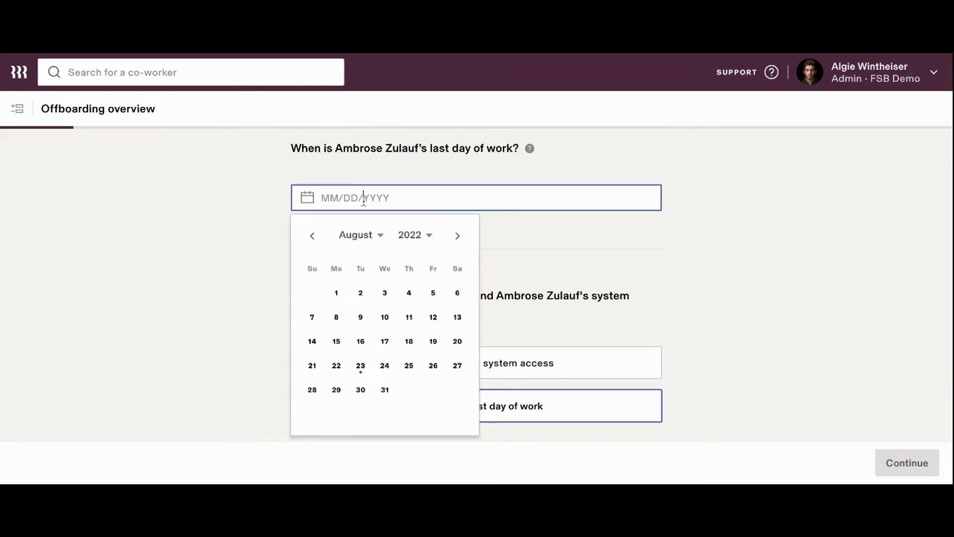
{"action": "left_click", "coordinate": [521, 241]}
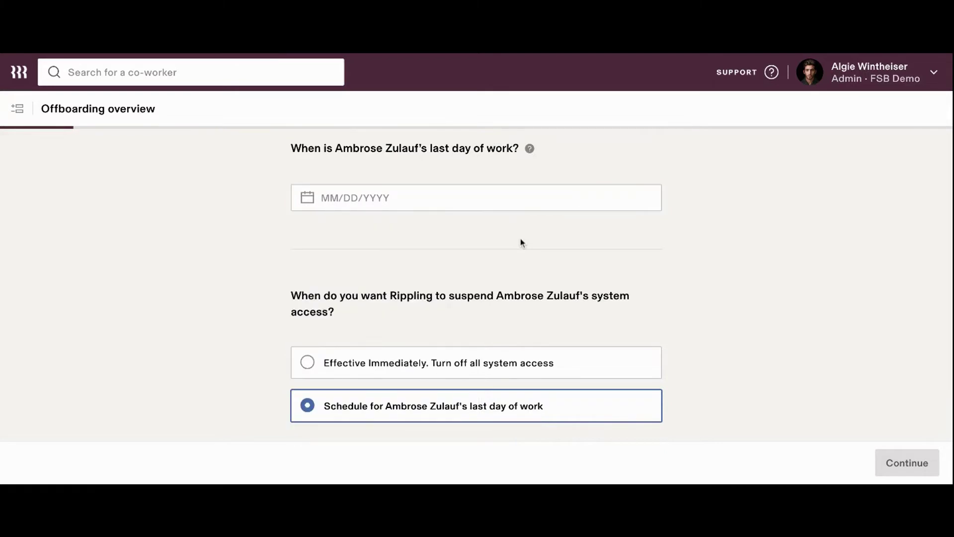
{"action": "scroll", "coordinate": [520, 242], "scroll_direction": "down", "scroll_amount": 3}
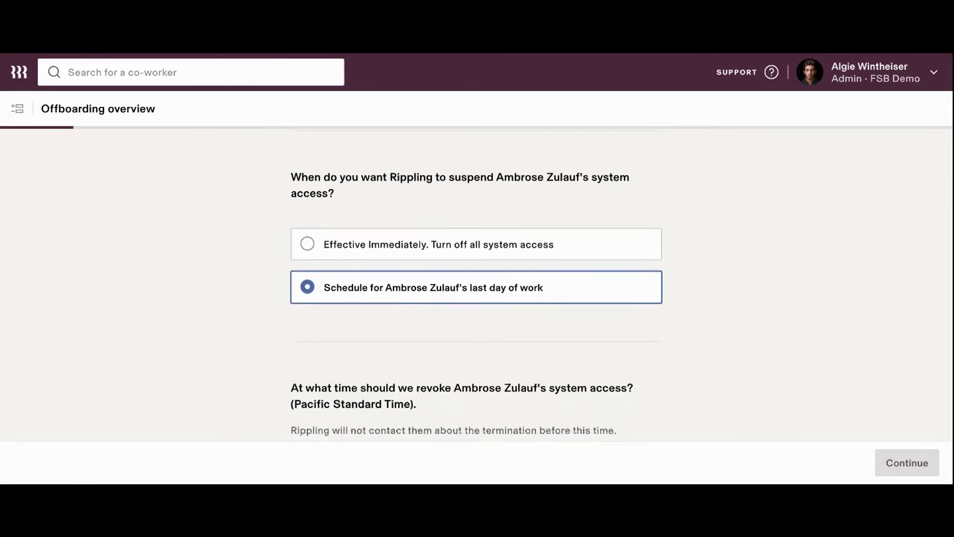
{"action": "scroll", "coordinate": [454, 202], "scroll_direction": "down", "scroll_amount": 2}
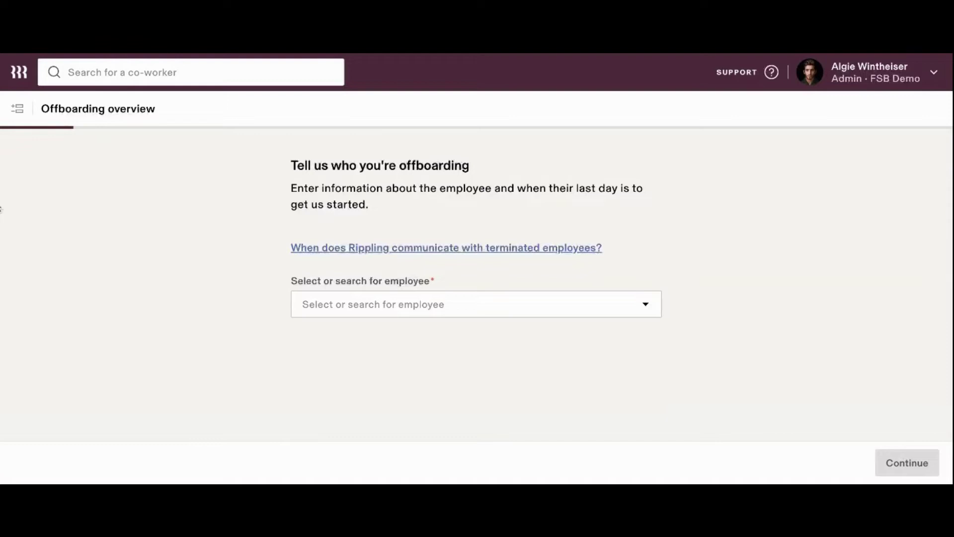
- Open Payroll from Payroll & Time and start the upcoming Aug 6th – Aug 20th pay run
{"action": "left_click", "coordinate": [21, 81]}
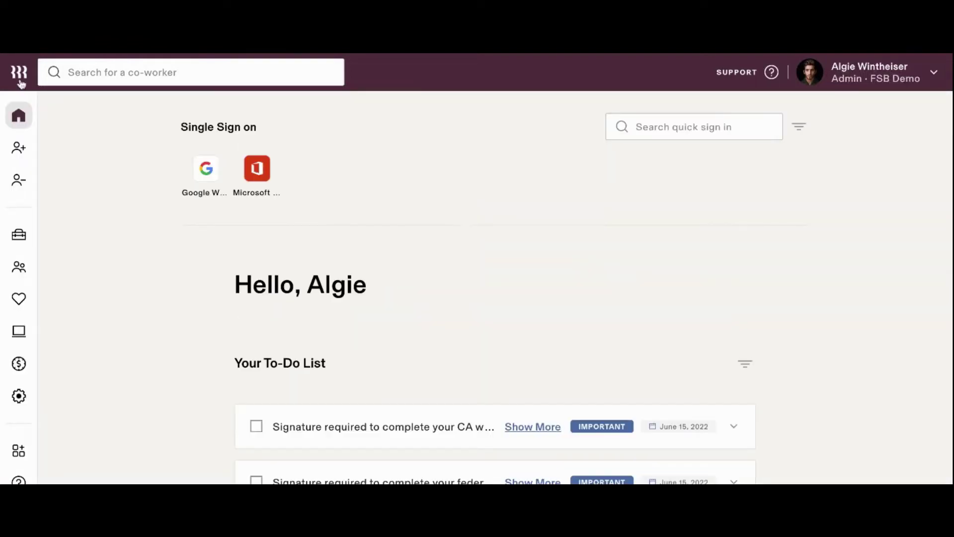
{"action": "mouse_move", "coordinate": [18, 128]}
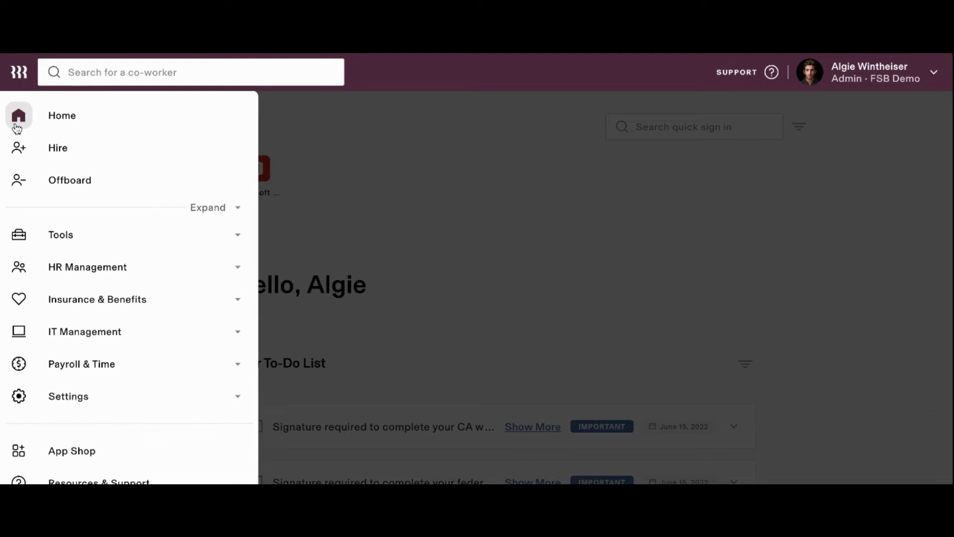
{"action": "left_click", "coordinate": [108, 370]}
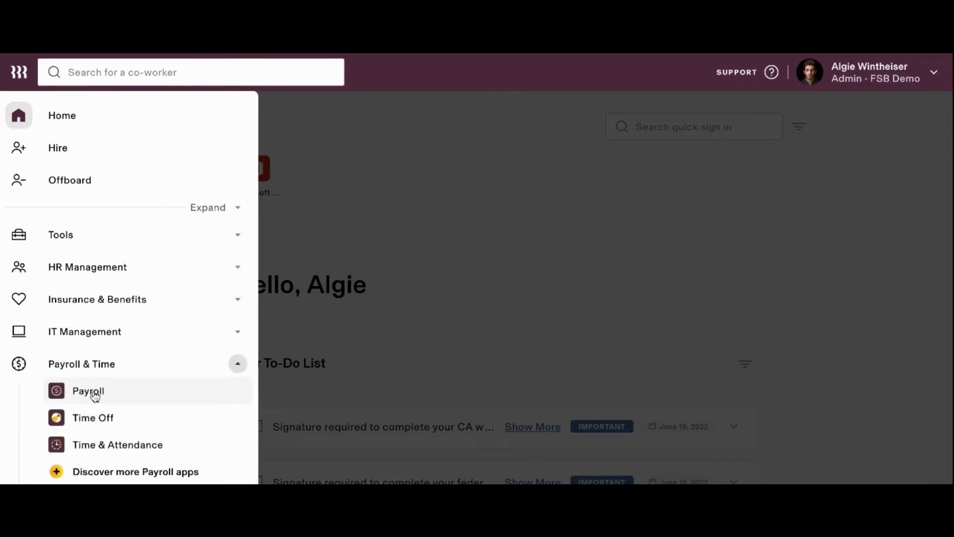
{"action": "left_click", "coordinate": [96, 396]}
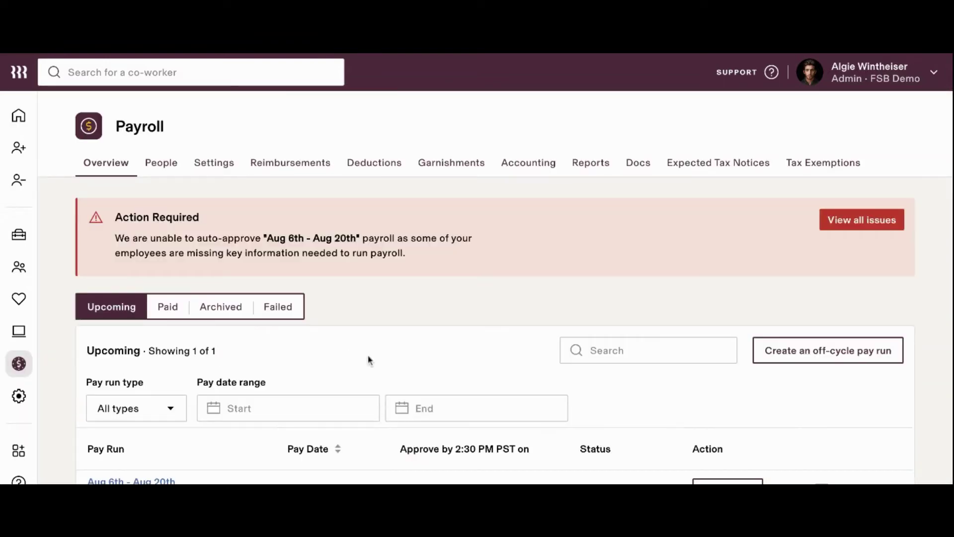
{"action": "scroll", "coordinate": [368, 359], "scroll_direction": "down", "scroll_amount": 2}
{"action": "scroll", "coordinate": [369, 358], "scroll_direction": "down", "scroll_amount": 1}
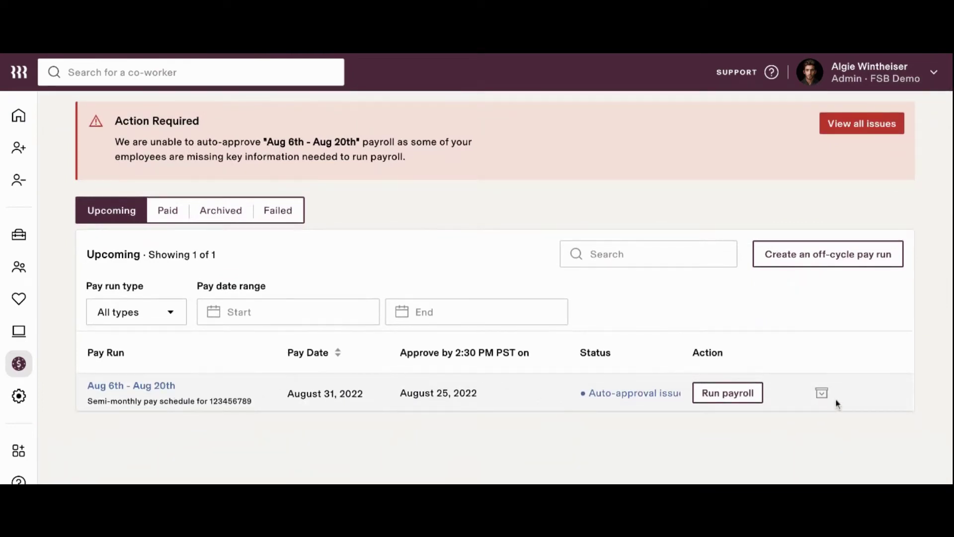
{"action": "scroll", "coordinate": [837, 404], "scroll_direction": "up", "scroll_amount": 1}
{"action": "scroll", "coordinate": [837, 403], "scroll_direction": "up", "scroll_amount": 1}
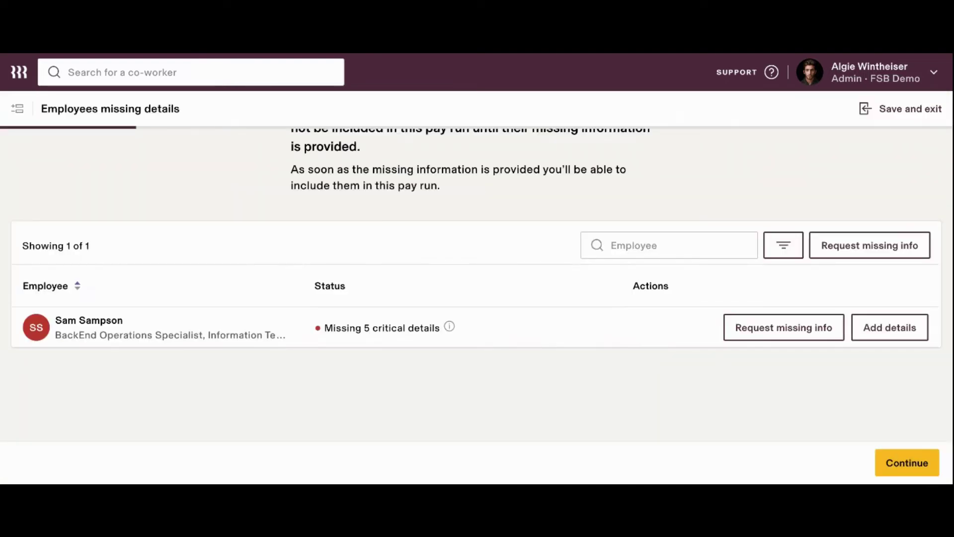
- Continue past the employees-missing-details page to the Salaried employees step
{"action": "scroll", "coordinate": [599, 373], "scroll_direction": "up", "scroll_amount": 1}
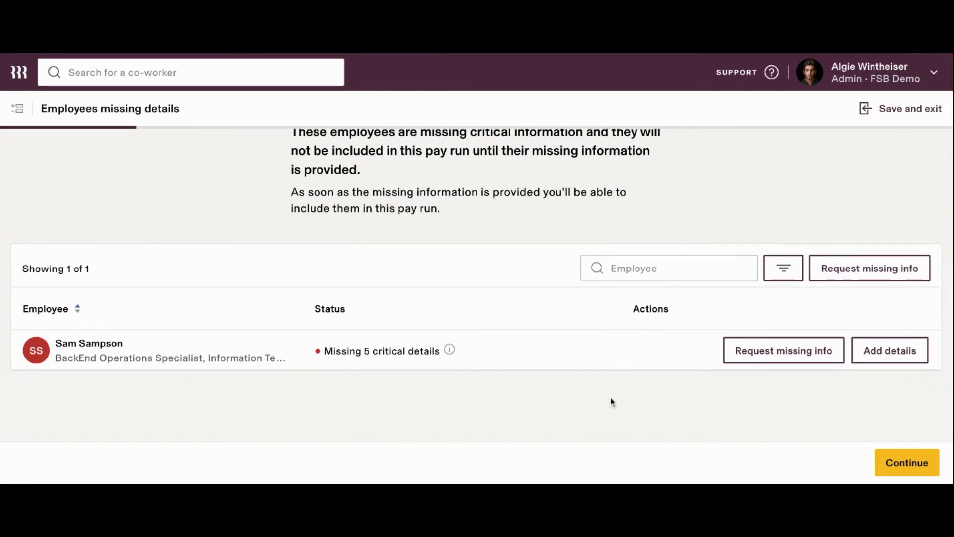
{"action": "left_click", "coordinate": [918, 464]}
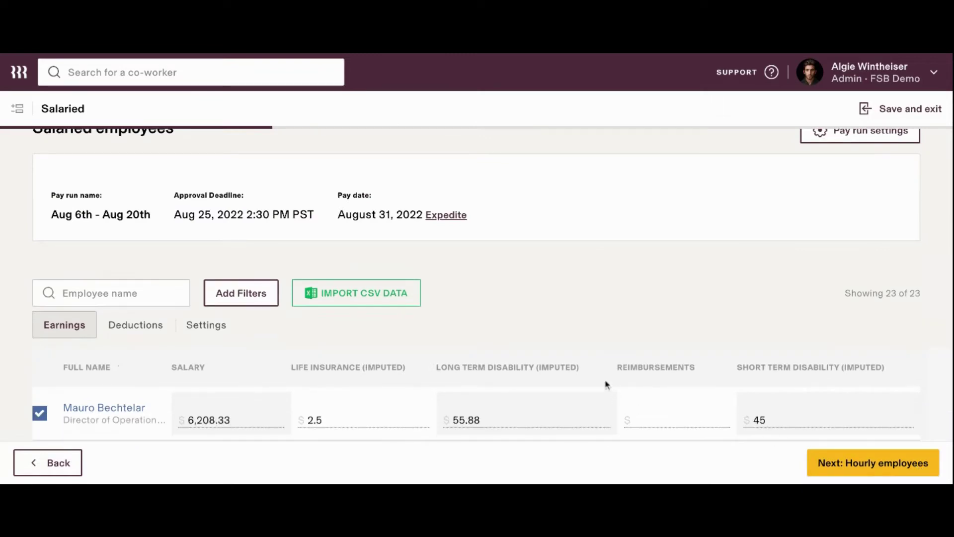
- Scroll through the Salaried table reviewing the 23 salaried employees' earnings
{"action": "scroll", "coordinate": [554, 335], "scroll_direction": "down", "scroll_amount": 3}
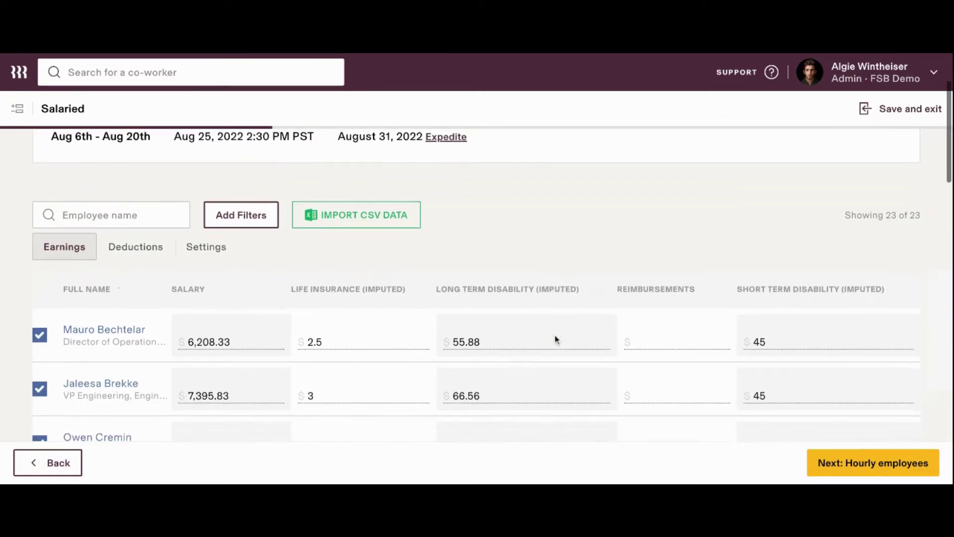
{"action": "scroll", "coordinate": [227, 224], "scroll_direction": "down", "scroll_amount": 2}
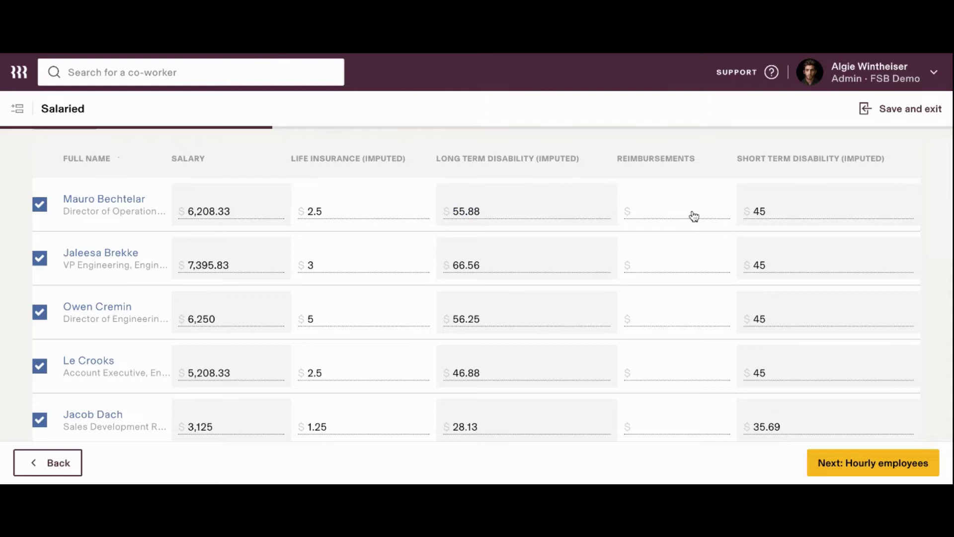
{"action": "scroll", "coordinate": [752, 211], "scroll_direction": "right", "scroll_amount": 2}
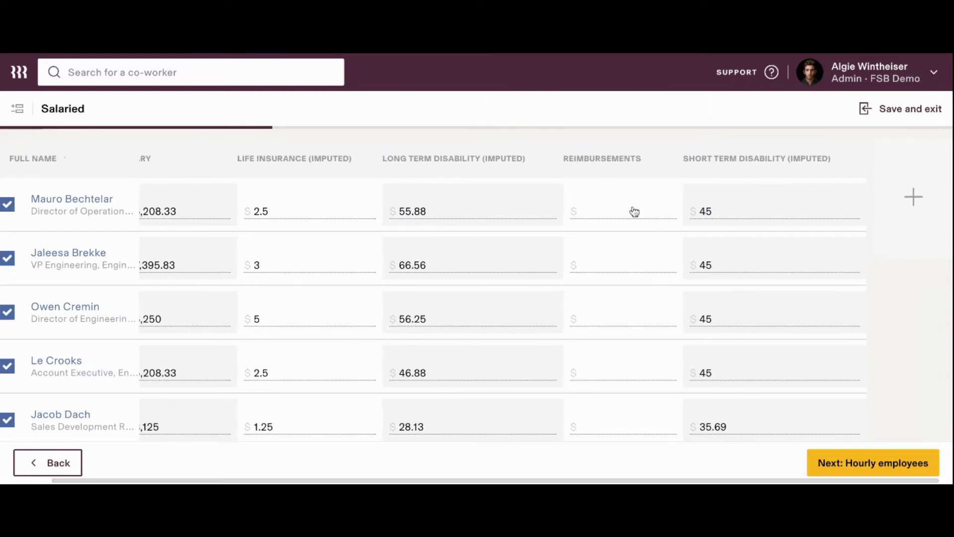
{"action": "scroll", "coordinate": [290, 238], "scroll_direction": "left", "scroll_amount": 2}
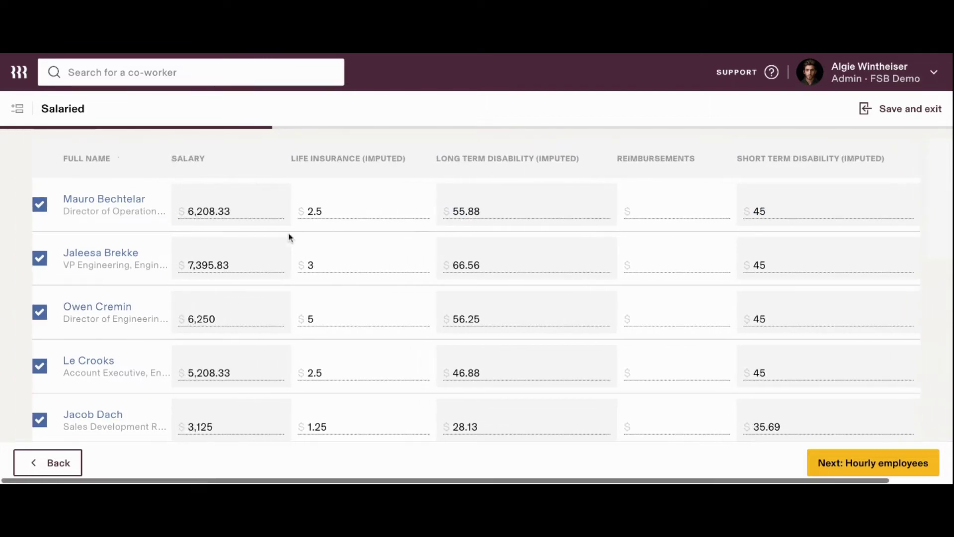
{"action": "scroll", "coordinate": [290, 238], "scroll_direction": "down", "scroll_amount": 2}
{"action": "scroll", "coordinate": [290, 238], "scroll_direction": "down", "scroll_amount": 4}
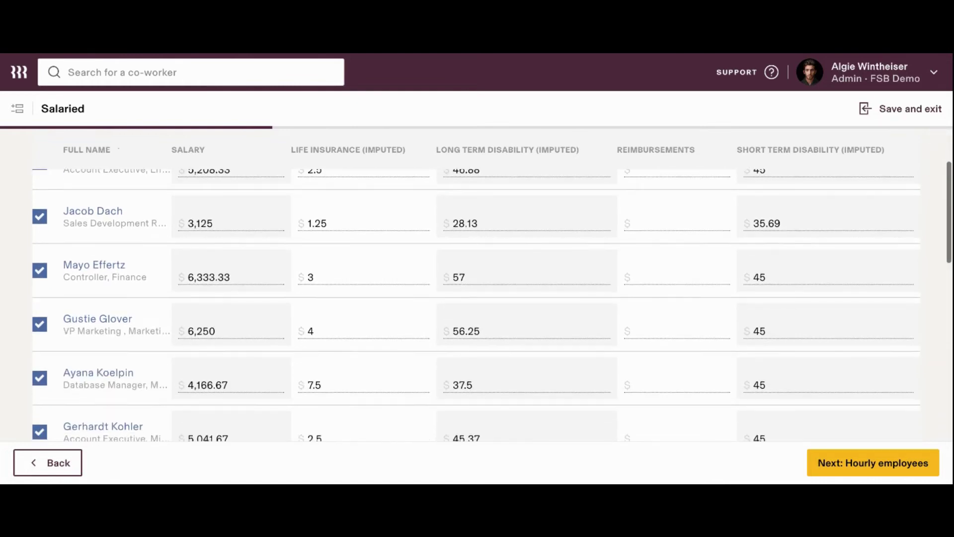
{"action": "scroll", "coordinate": [492, 303], "scroll_direction": "down", "scroll_amount": 3}
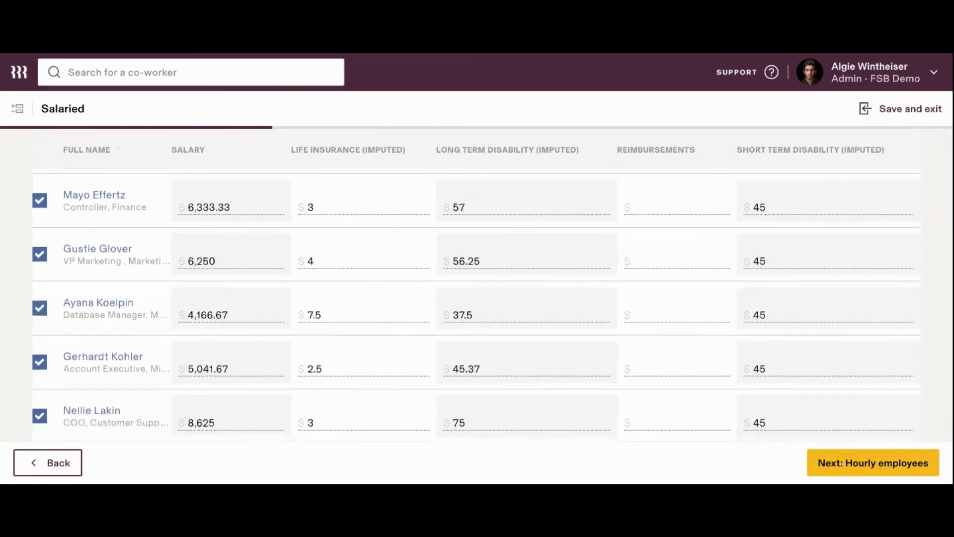
{"action": "scroll", "coordinate": [492, 305], "scroll_direction": "down", "scroll_amount": 5}
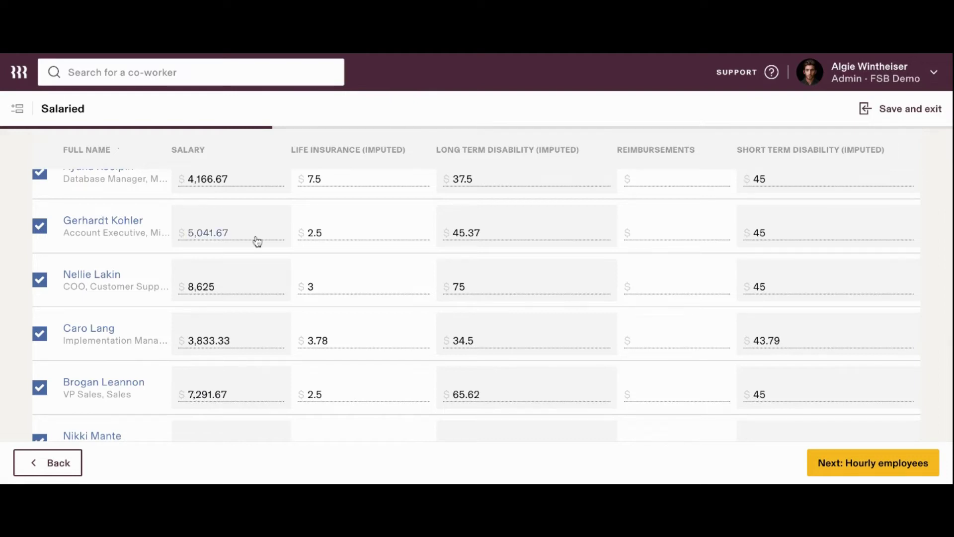
- Show the excluded employee's missing bank account, tax withholding, home location and SSN details
{"action": "scroll", "coordinate": [258, 241], "scroll_direction": "down", "scroll_amount": 5}
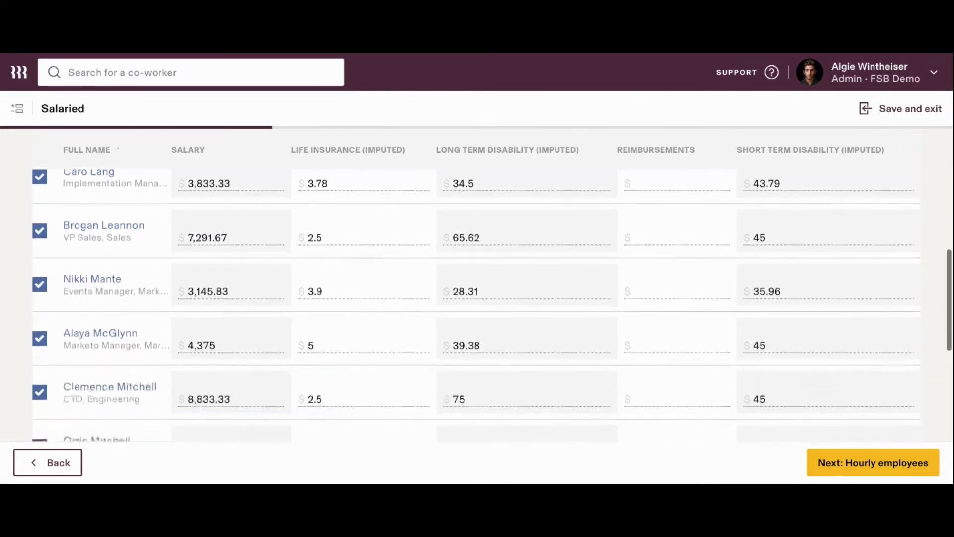
{"action": "scroll", "coordinate": [491, 304], "scroll_direction": "down", "scroll_amount": 5}
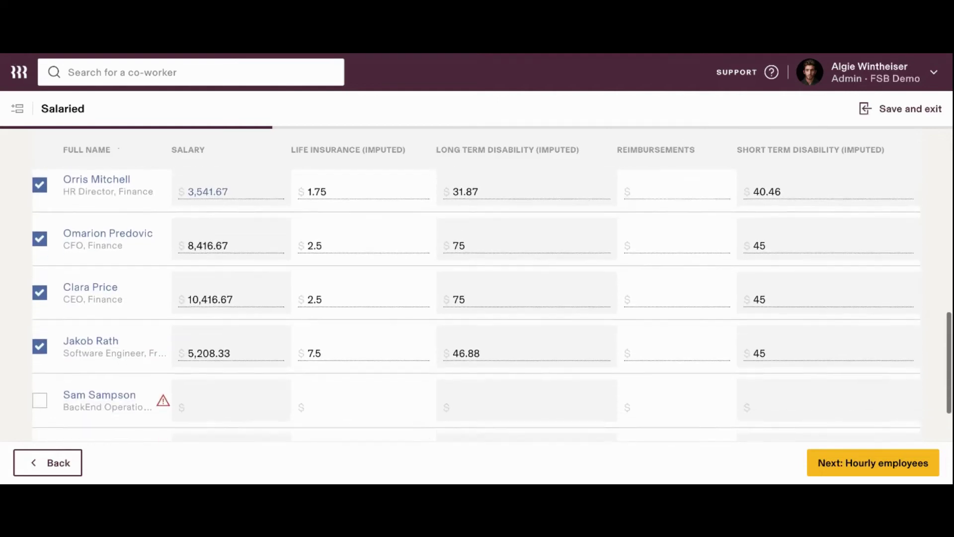
{"action": "scroll", "coordinate": [164, 290], "scroll_direction": "down", "scroll_amount": 2}
{"action": "mouse_move", "coordinate": [163, 289]}
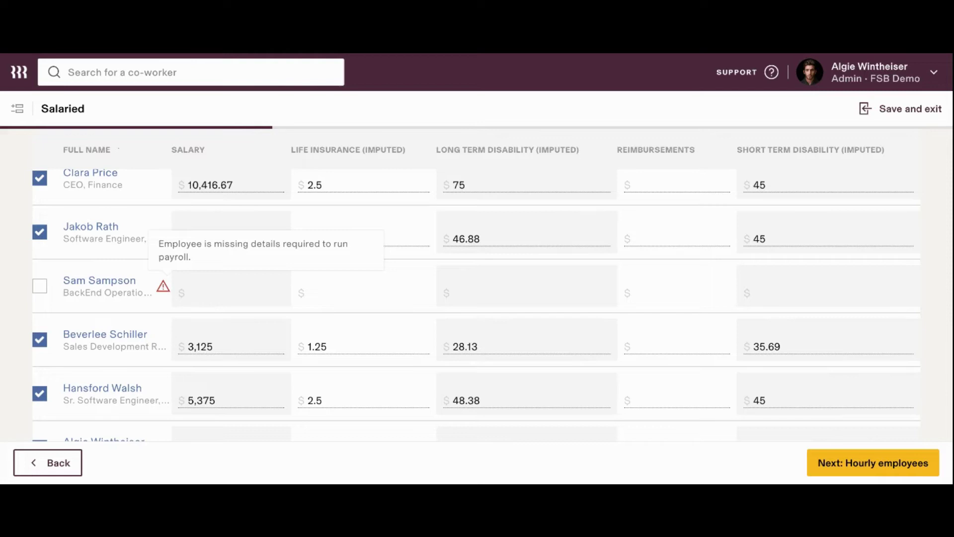
{"action": "left_click", "coordinate": [164, 287]}
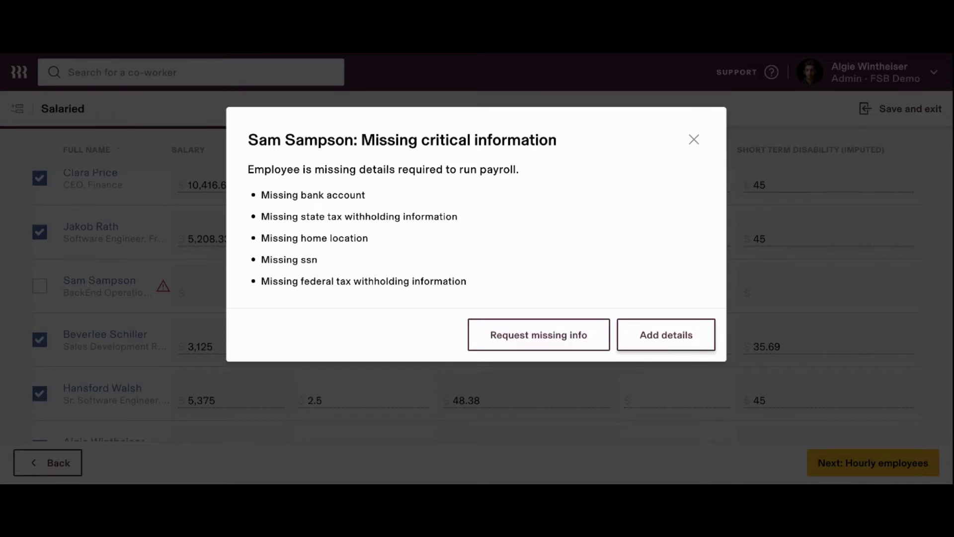
{"action": "left_click", "coordinate": [556, 341]}
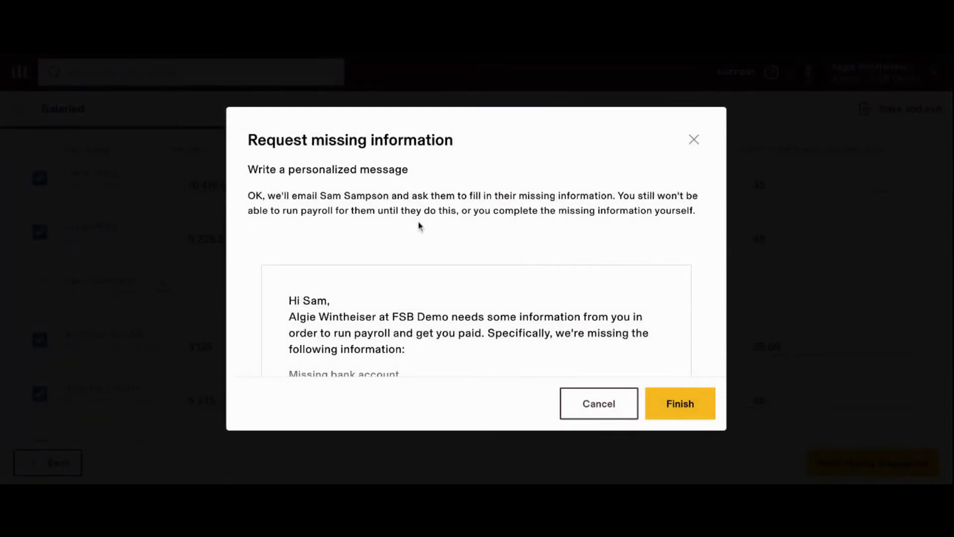
{"action": "scroll", "coordinate": [418, 226], "scroll_direction": "down", "scroll_amount": 3}
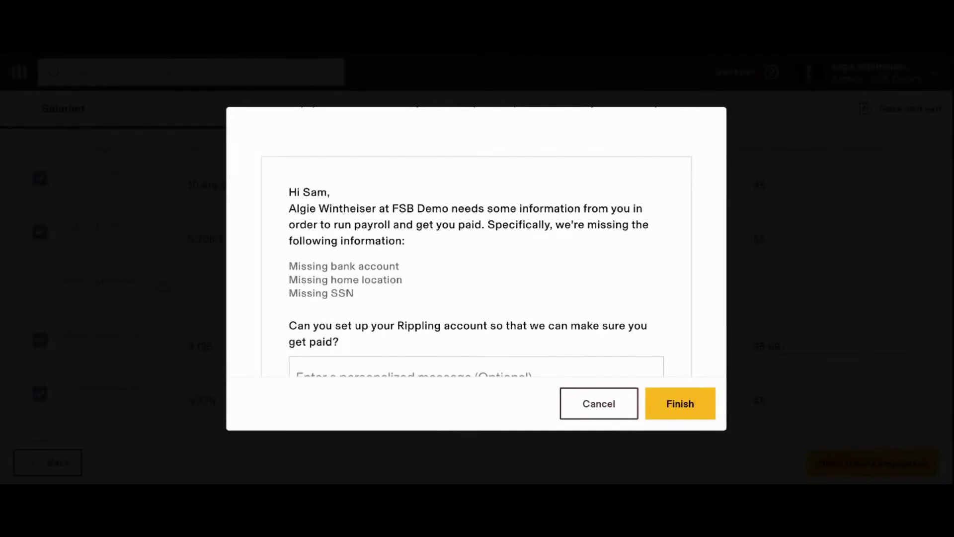
{"action": "scroll", "coordinate": [476, 266], "scroll_direction": "down", "scroll_amount": 4}
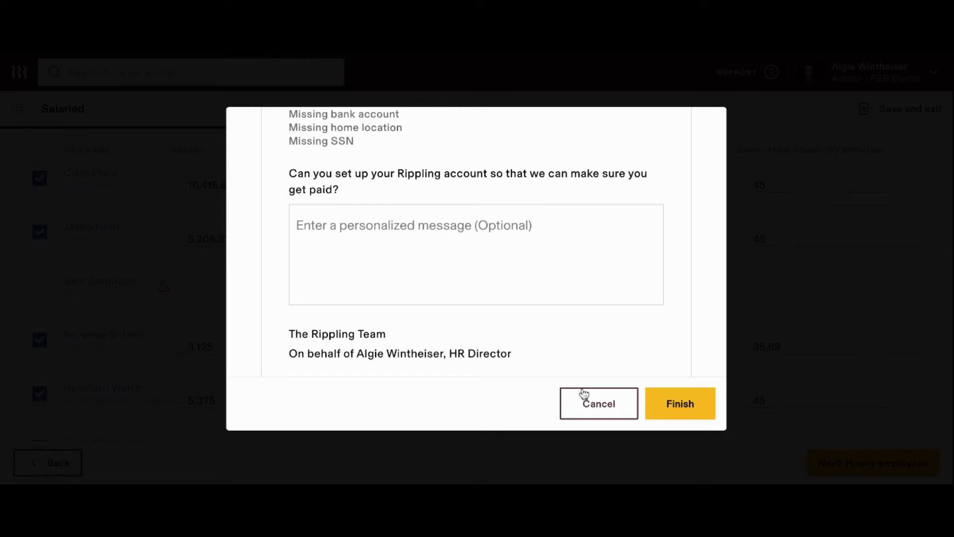
{"action": "left_click", "coordinate": [590, 404]}
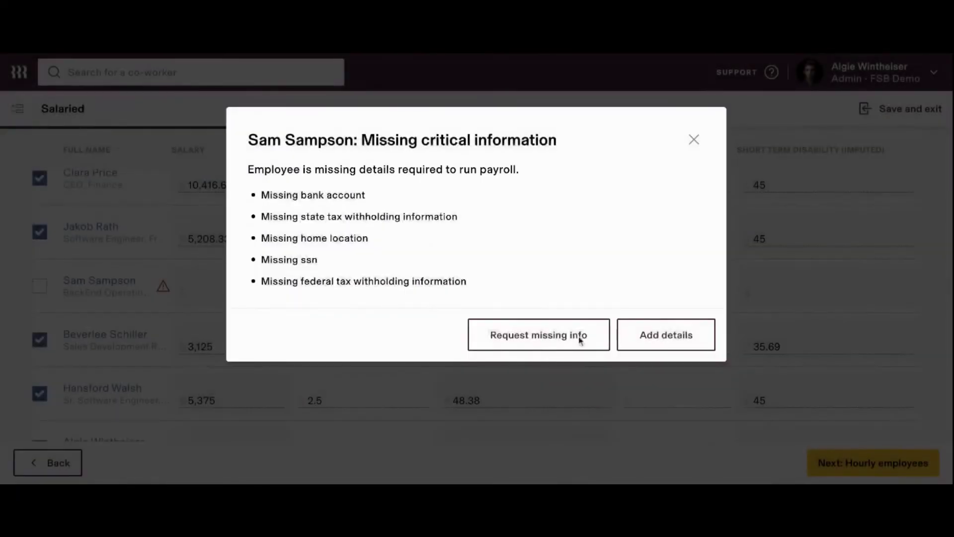
{"action": "left_click", "coordinate": [694, 140]}
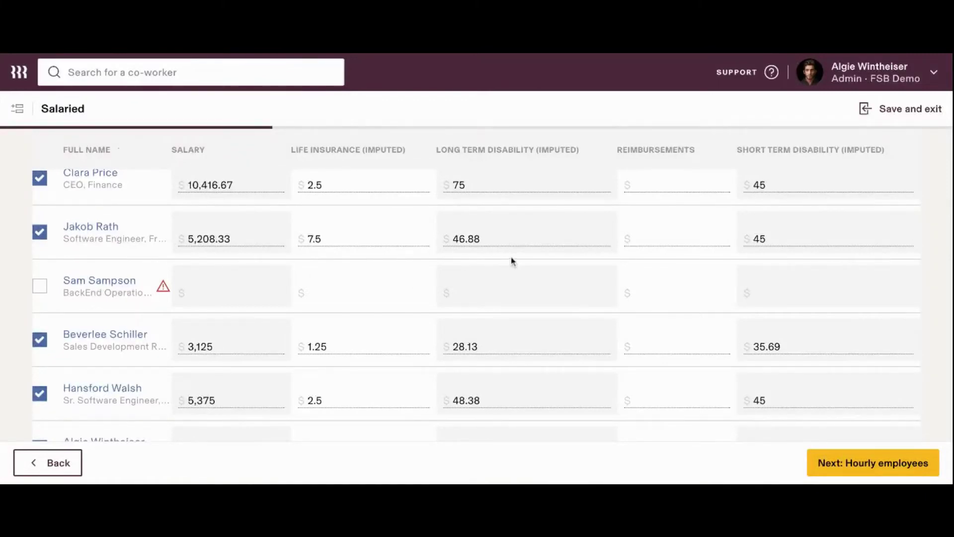
{"action": "scroll", "coordinate": [512, 260], "scroll_direction": "down", "scroll_amount": 1}
{"action": "scroll", "coordinate": [513, 261], "scroll_direction": "down", "scroll_amount": 1}
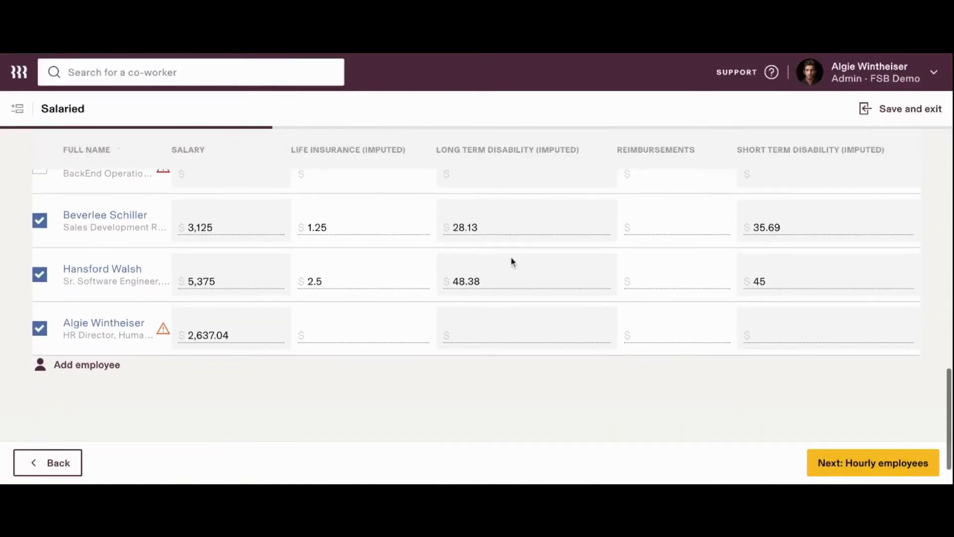
{"action": "scroll", "coordinate": [298, 298], "scroll_direction": "down", "scroll_amount": 1}
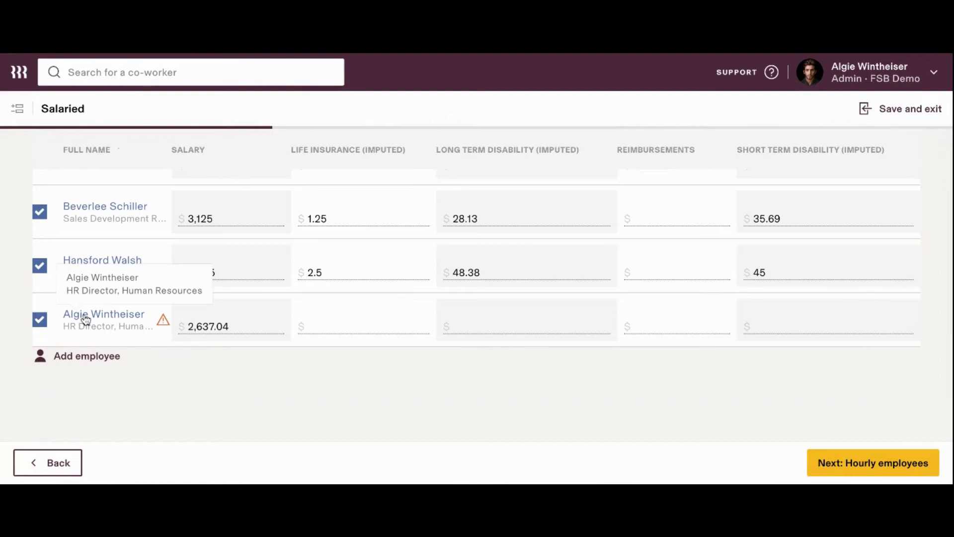
{"action": "mouse_move", "coordinate": [163, 324]}
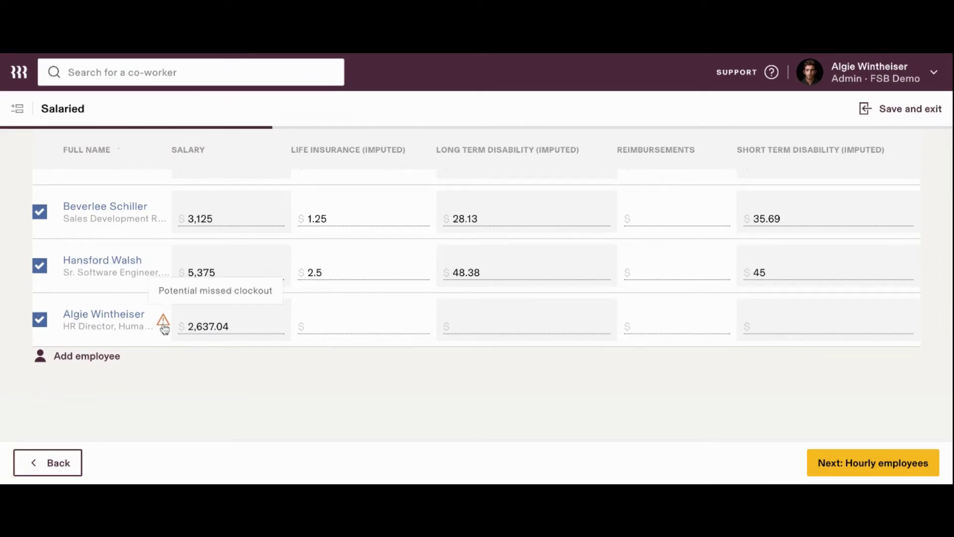
{"action": "left_click", "coordinate": [164, 328]}
{"action": "scroll", "coordinate": [373, 353], "scroll_direction": "down", "scroll_amount": 5}
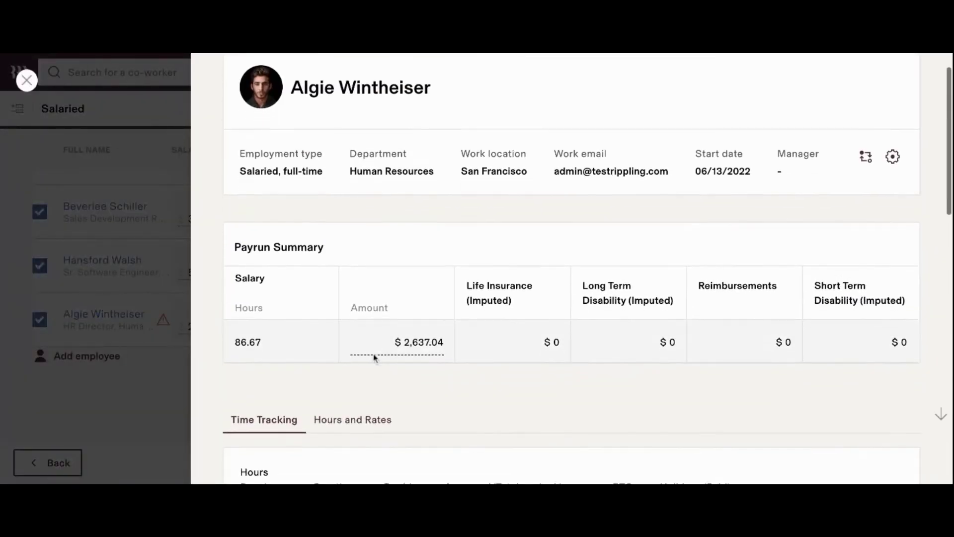
{"action": "scroll", "coordinate": [588, 268], "scroll_direction": "down", "scroll_amount": 4}
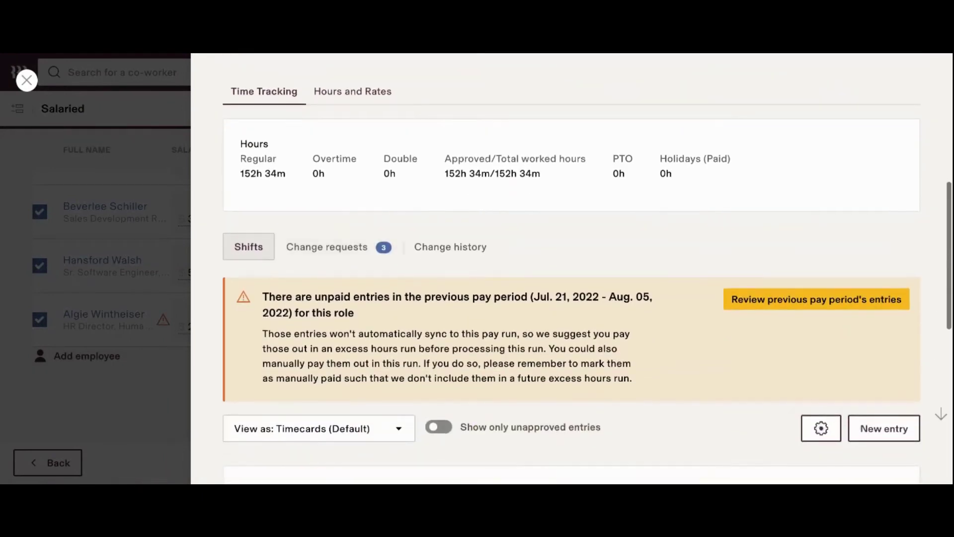
{"action": "scroll", "coordinate": [572, 268], "scroll_direction": "down", "scroll_amount": 4}
{"action": "scroll", "coordinate": [392, 270], "scroll_direction": "down", "scroll_amount": 7}
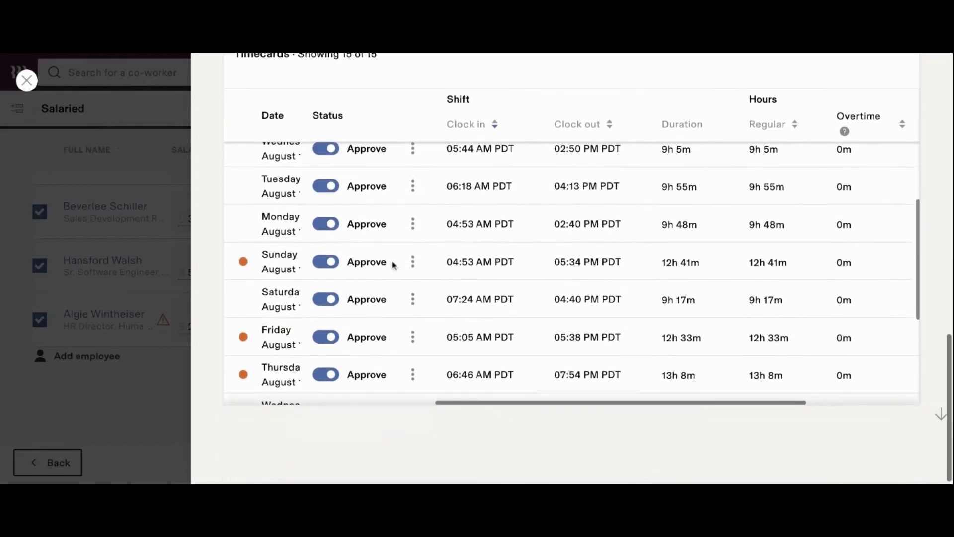
{"action": "scroll", "coordinate": [392, 262], "scroll_direction": "up", "scroll_amount": 3}
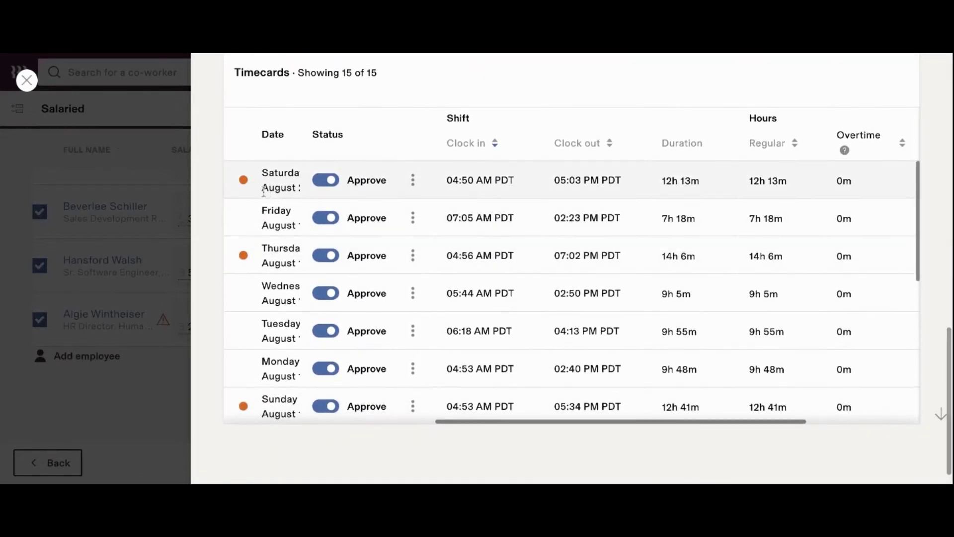
{"action": "mouse_move", "coordinate": [245, 185]}
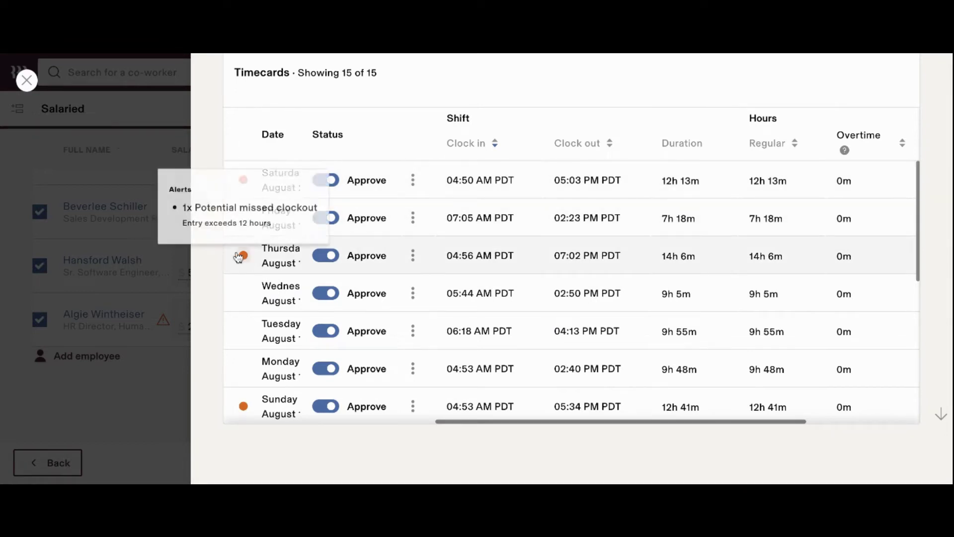
{"action": "scroll", "coordinate": [471, 328], "scroll_direction": "down", "scroll_amount": 3}
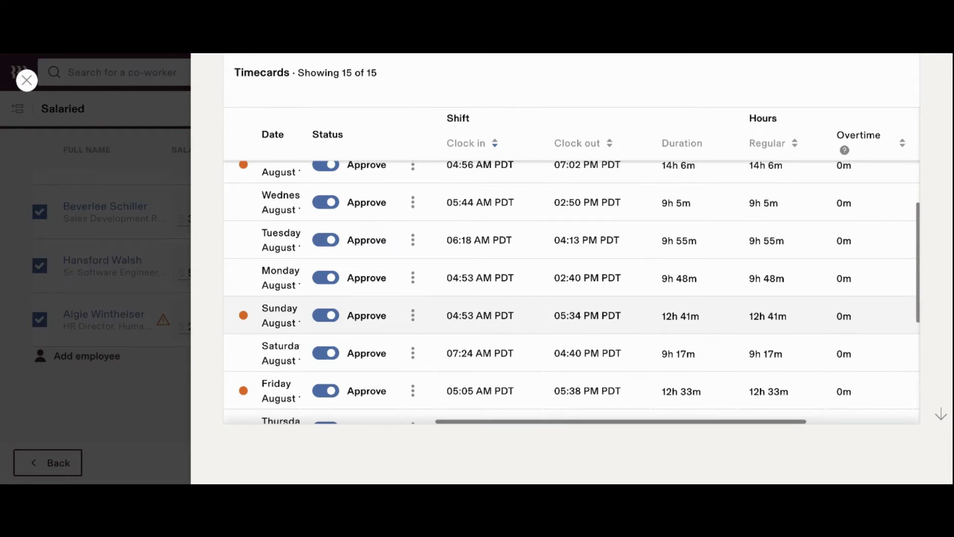
{"action": "scroll", "coordinate": [673, 204], "scroll_direction": "down", "scroll_amount": 3}
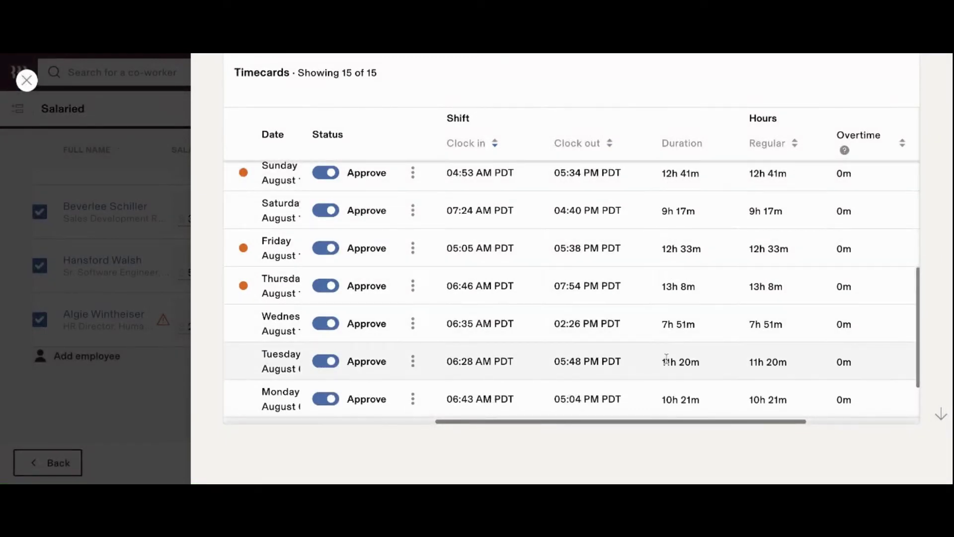
{"action": "scroll", "coordinate": [747, 193], "scroll_direction": "up", "scroll_amount": 5}
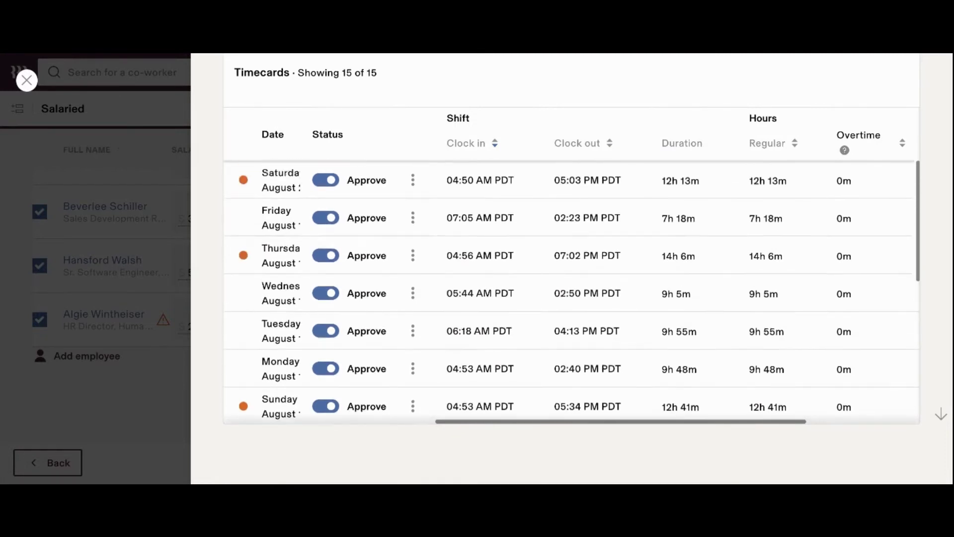
{"action": "scroll", "coordinate": [747, 193], "scroll_direction": "up", "scroll_amount": 8}
{"action": "scroll", "coordinate": [749, 195], "scroll_direction": "up", "scroll_amount": 5}
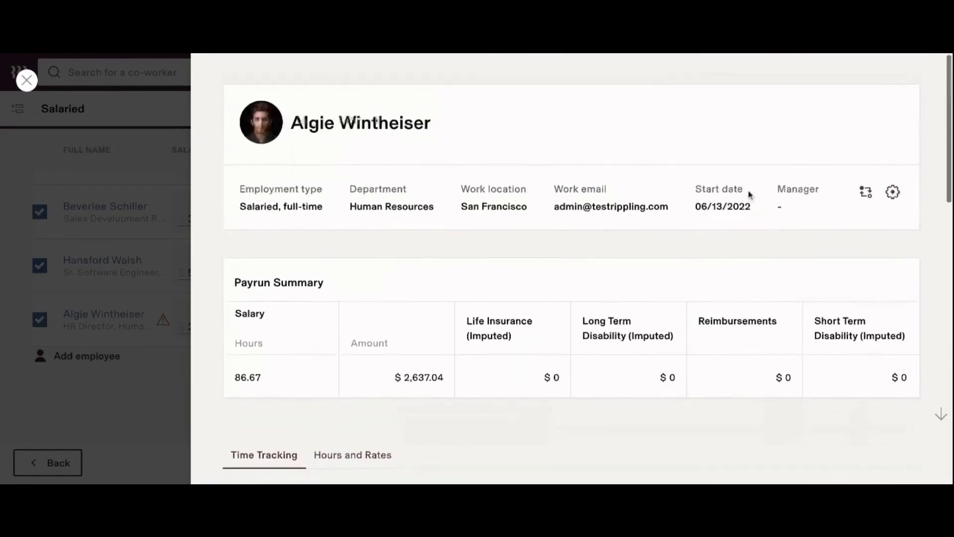
- Close the pay details panel and review the Hourly step's two employees with potential missed clockouts
{"action": "left_click", "coordinate": [89, 311]}
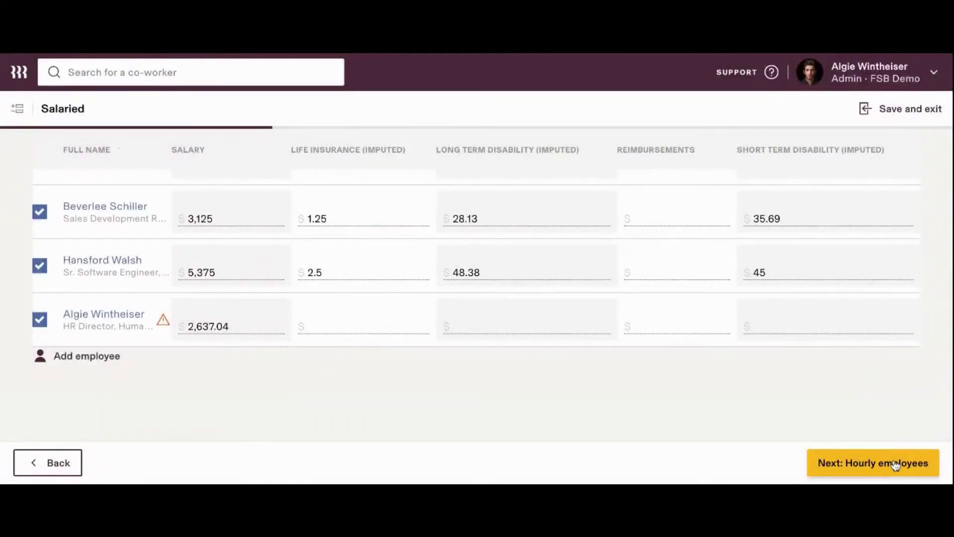
{"action": "left_click", "coordinate": [896, 466]}
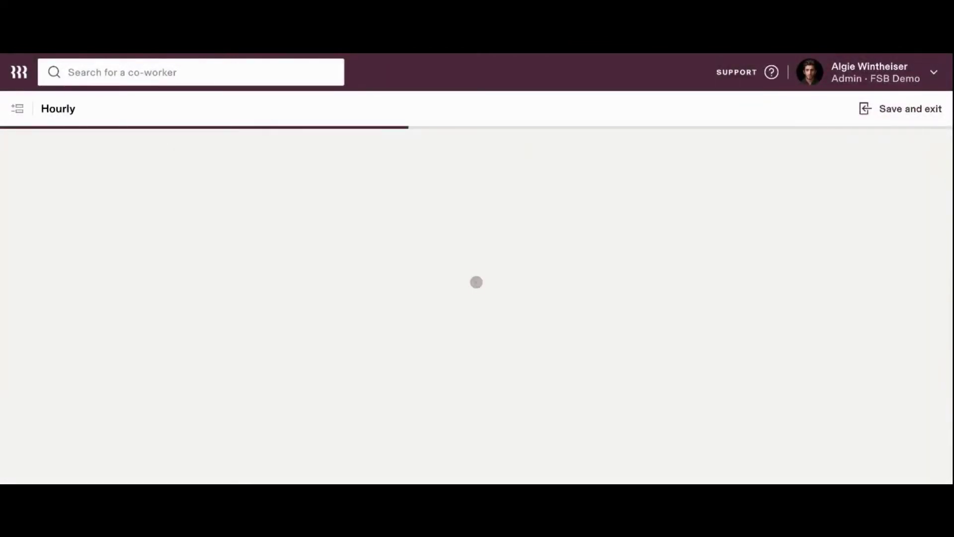
{"action": "scroll", "coordinate": [678, 379], "scroll_direction": "down", "scroll_amount": 2}
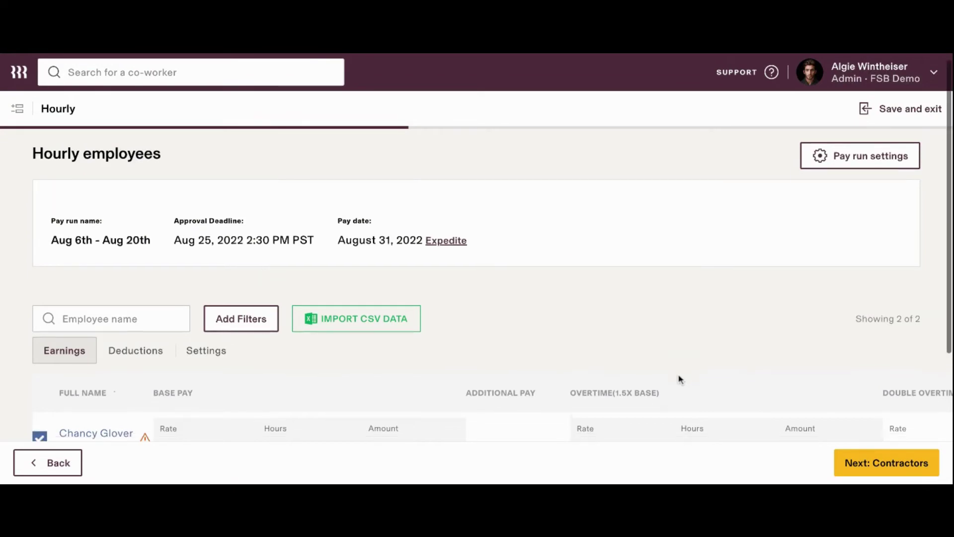
{"action": "scroll", "coordinate": [679, 379], "scroll_direction": "down", "scroll_amount": 2}
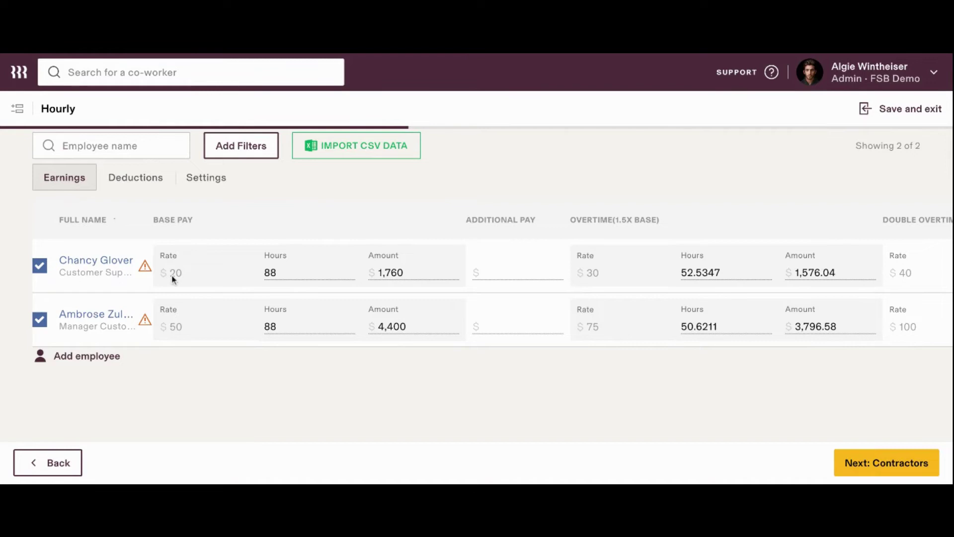
{"action": "mouse_move", "coordinate": [145, 269]}
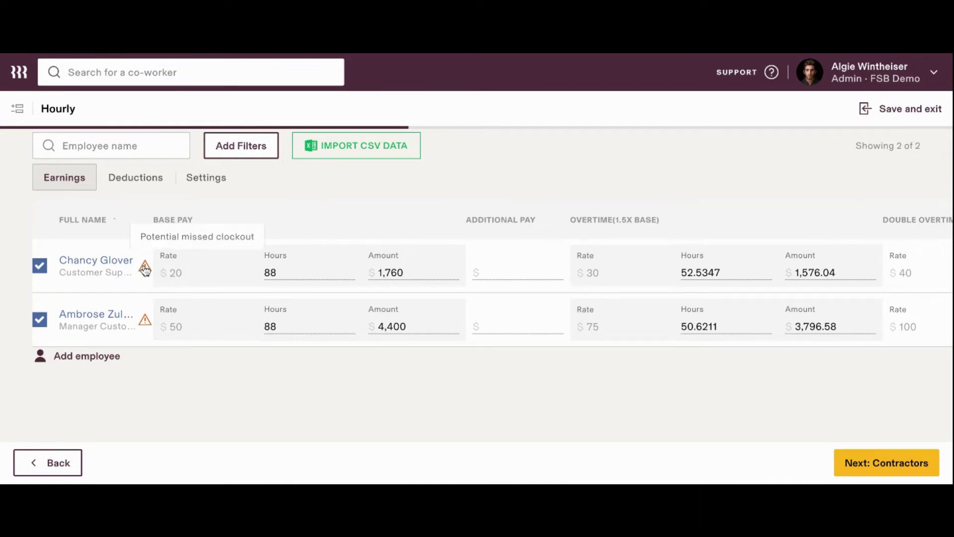
{"action": "mouse_move", "coordinate": [144, 329]}
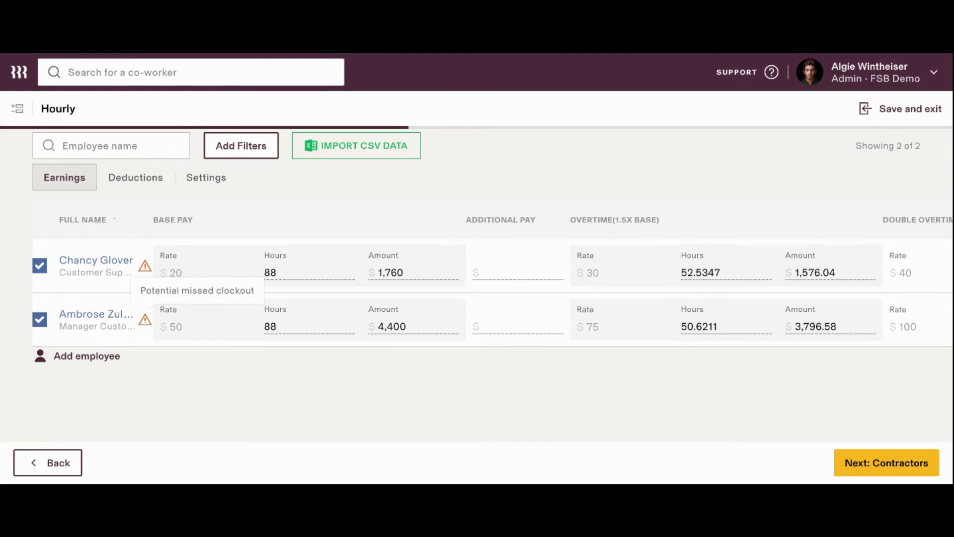
{"action": "left_click", "coordinate": [95, 313]}
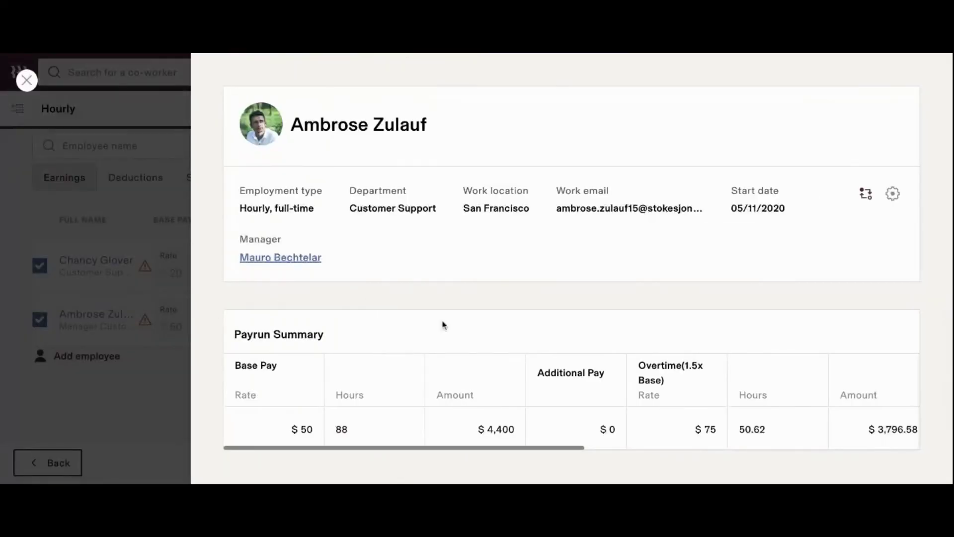
{"action": "scroll", "coordinate": [444, 325], "scroll_direction": "down", "scroll_amount": 6}
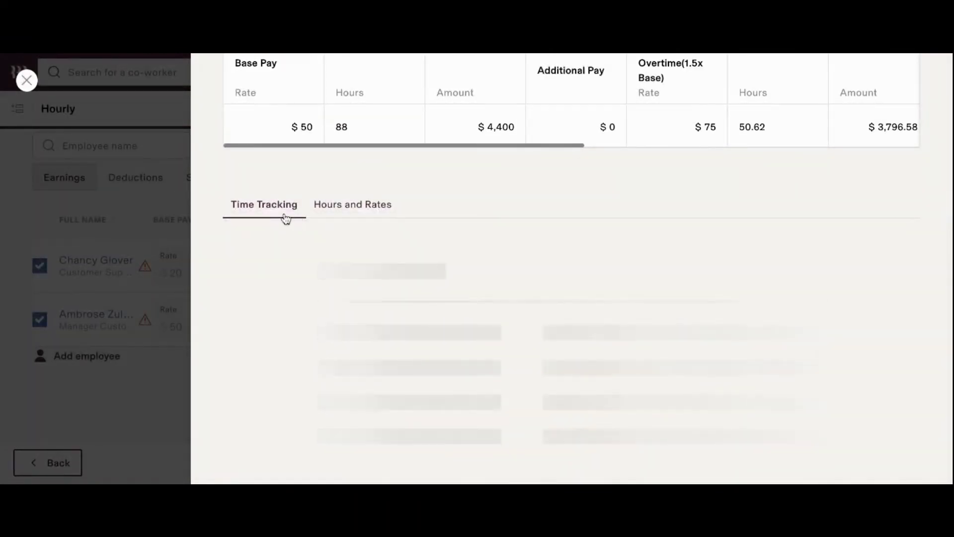
{"action": "scroll", "coordinate": [324, 341], "scroll_direction": "down", "scroll_amount": 9}
{"action": "scroll", "coordinate": [324, 342], "scroll_direction": "down", "scroll_amount": 5}
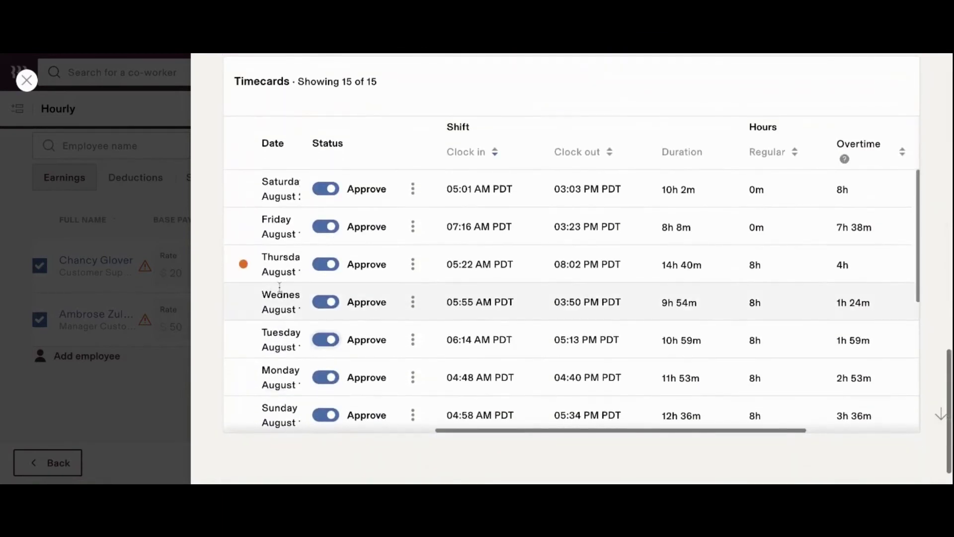
{"action": "mouse_move", "coordinate": [240, 266]}
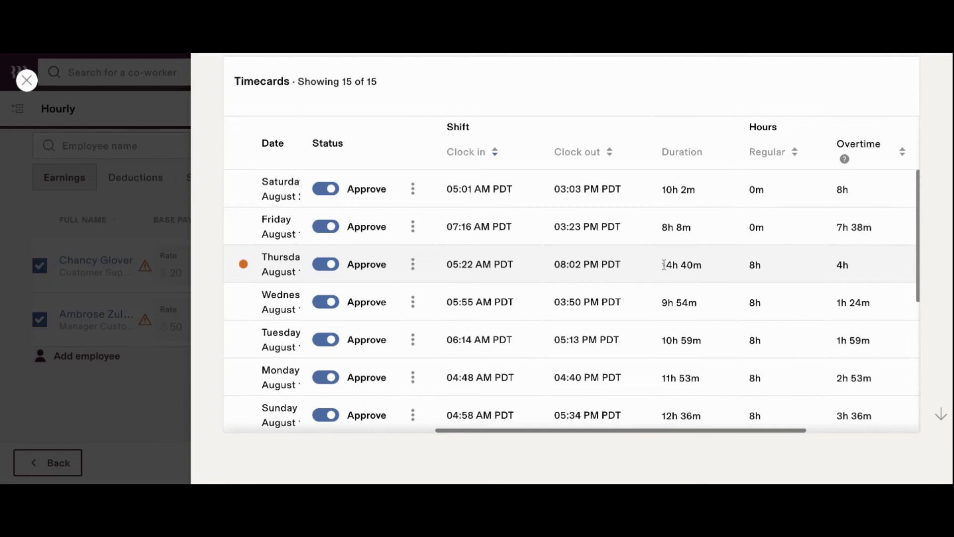
{"action": "scroll", "coordinate": [669, 267], "scroll_direction": "down", "scroll_amount": 7}
{"action": "scroll", "coordinate": [669, 267], "scroll_direction": "up", "scroll_amount": 5}
{"action": "scroll", "coordinate": [669, 267], "scroll_direction": "up", "scroll_amount": 3}
{"action": "scroll", "coordinate": [669, 267], "scroll_direction": "up", "scroll_amount": 10}
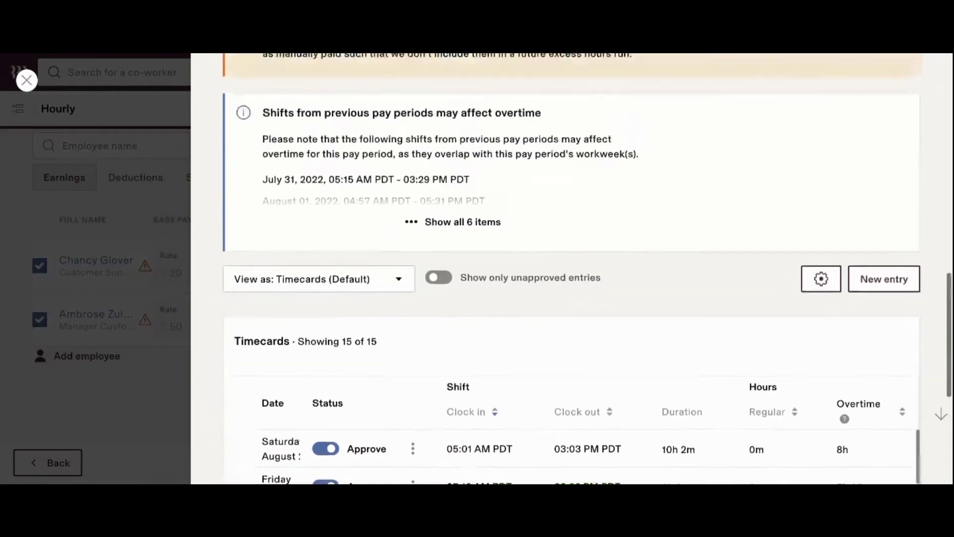
{"action": "scroll", "coordinate": [308, 210], "scroll_direction": "up", "scroll_amount": 12}
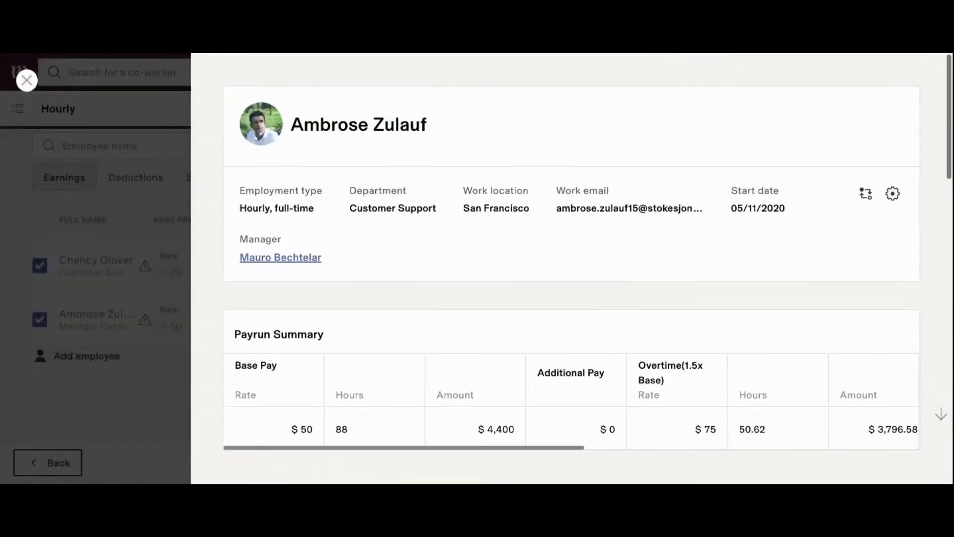
{"action": "left_click", "coordinate": [165, 222]}
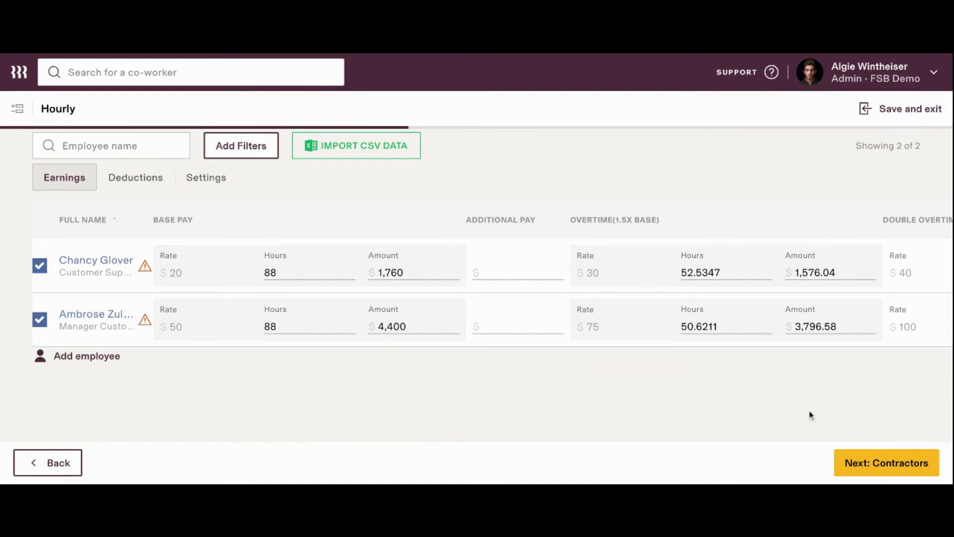
- Advance to Contractors and keep the contractor's 1099 payment at $5,208.33
{"action": "left_click", "coordinate": [894, 476]}
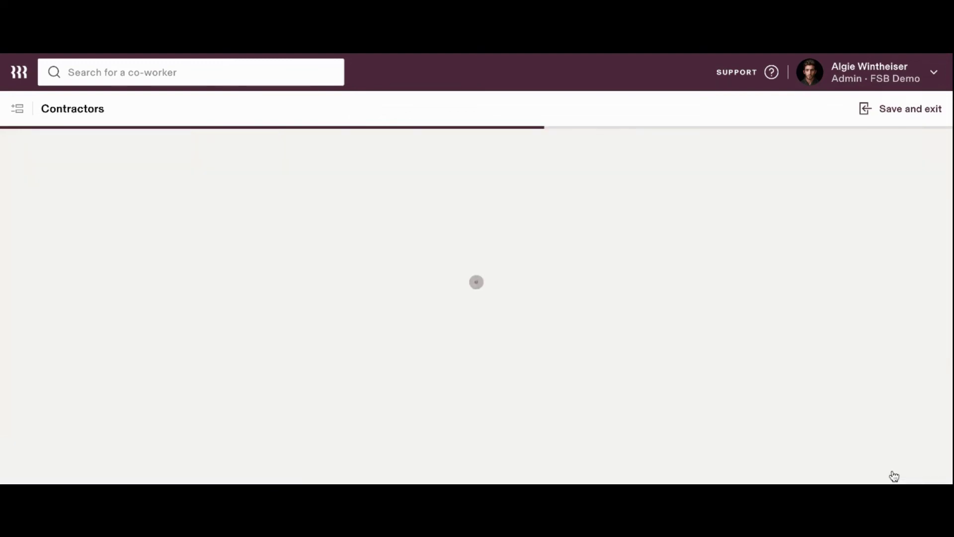
{"action": "scroll", "coordinate": [827, 268], "scroll_direction": "down", "scroll_amount": 3}
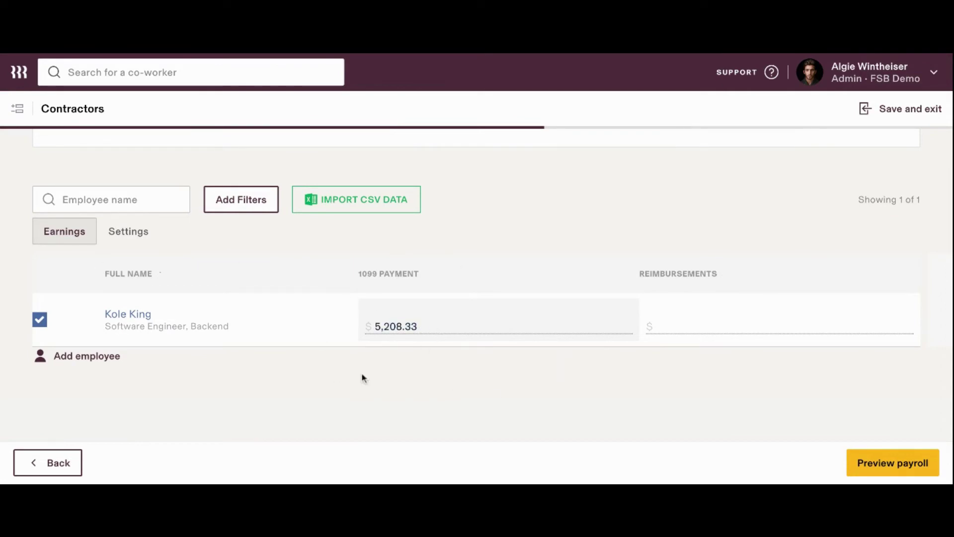
{"action": "left_click", "coordinate": [434, 326]}
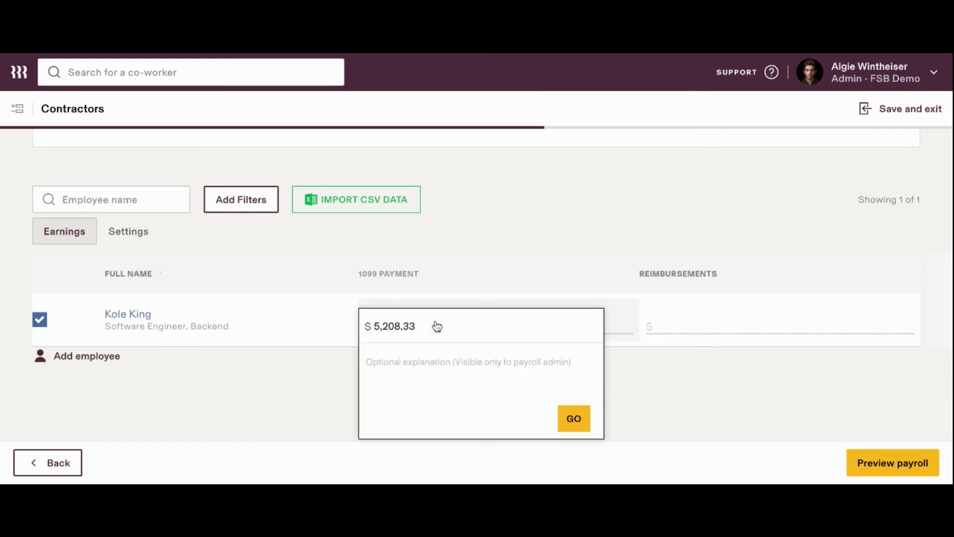
{"action": "left_click", "coordinate": [572, 420]}
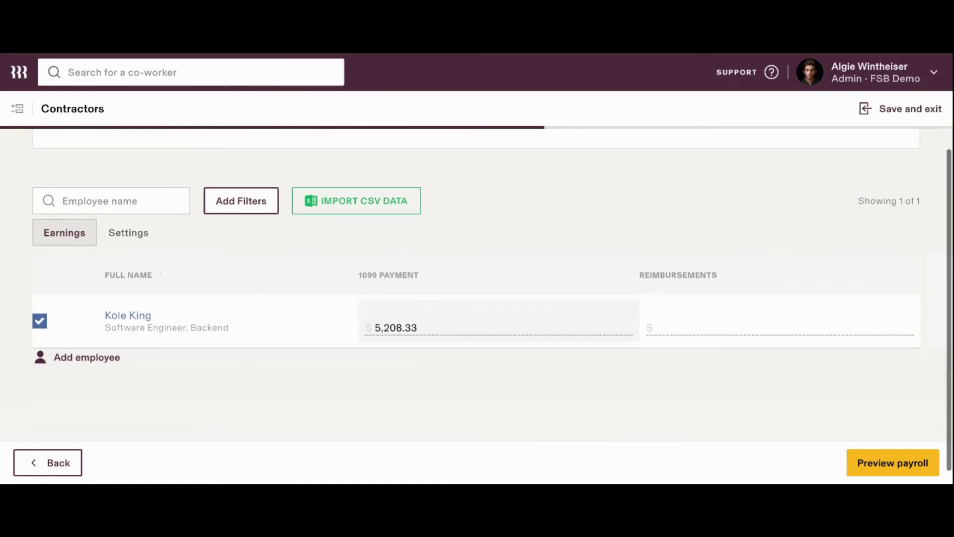
{"action": "left_click", "coordinate": [888, 466]}
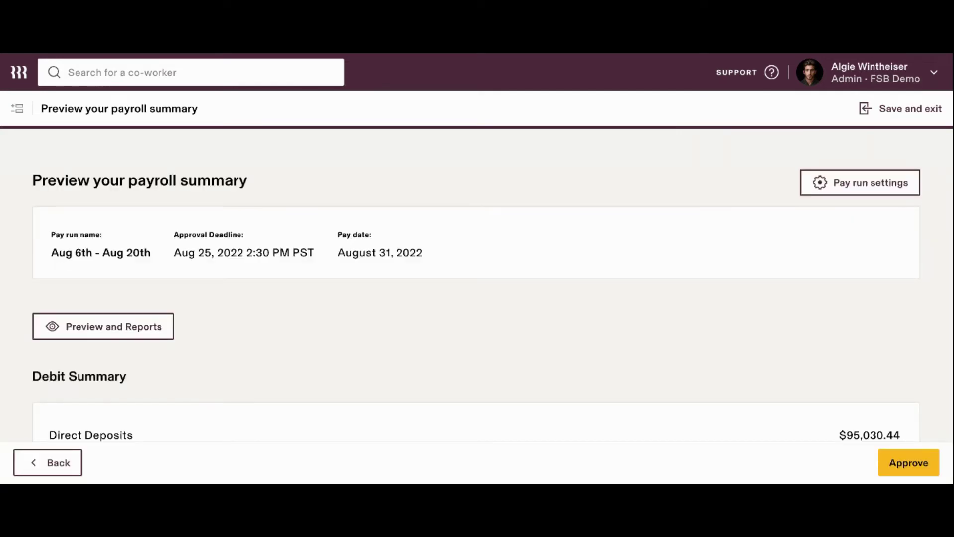
{"action": "scroll", "coordinate": [477, 283], "scroll_direction": "down", "scroll_amount": 4}
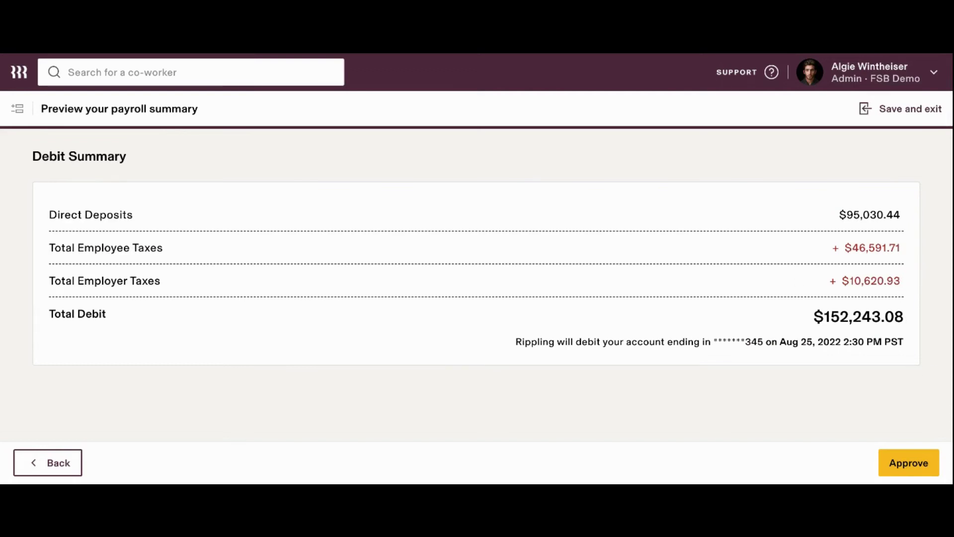
{"action": "scroll", "coordinate": [784, 314], "scroll_direction": "down", "scroll_amount": 2}
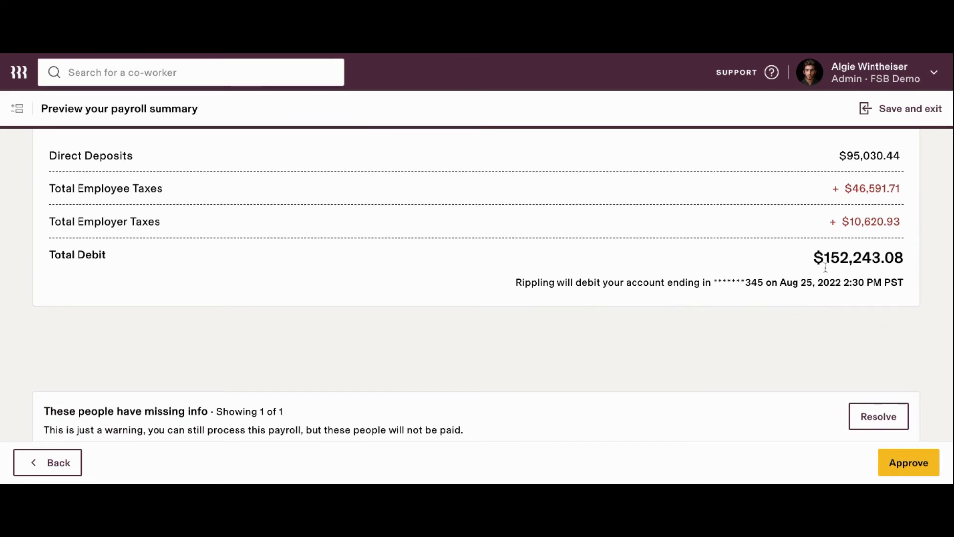
{"action": "scroll", "coordinate": [810, 278], "scroll_direction": "down", "scroll_amount": 6}
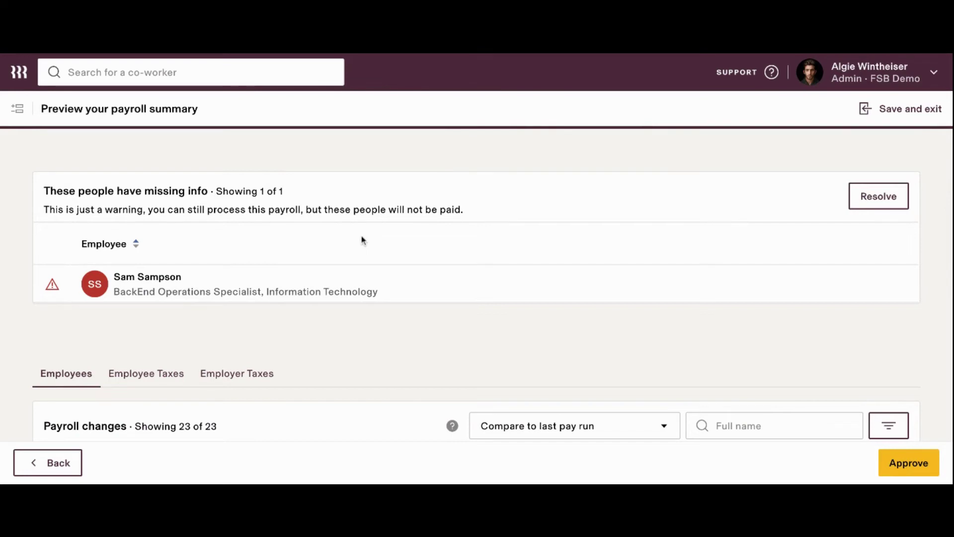
{"action": "scroll", "coordinate": [477, 286], "scroll_direction": "down", "scroll_amount": 3}
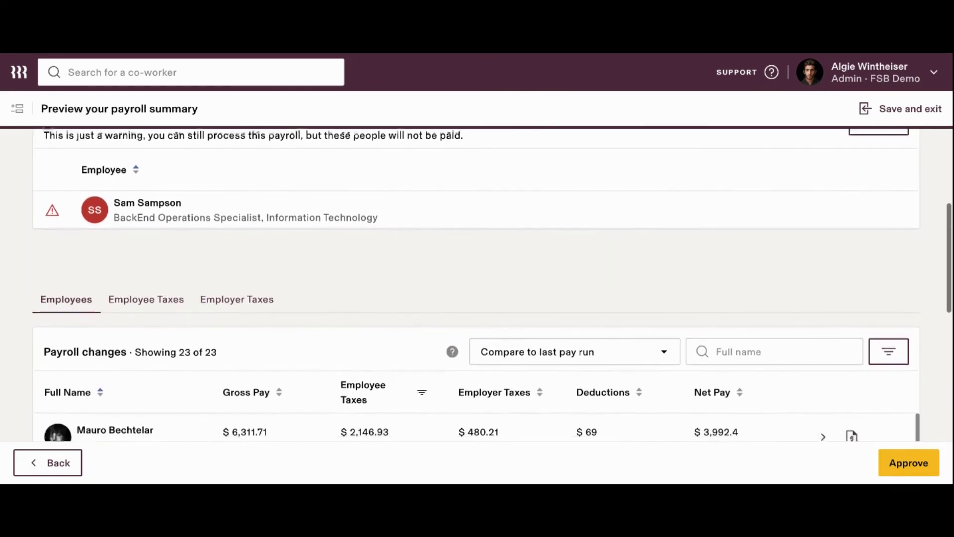
{"action": "scroll", "coordinate": [477, 285], "scroll_direction": "up", "scroll_amount": 2}
{"action": "scroll", "coordinate": [274, 204], "scroll_direction": "up", "scroll_amount": 1}
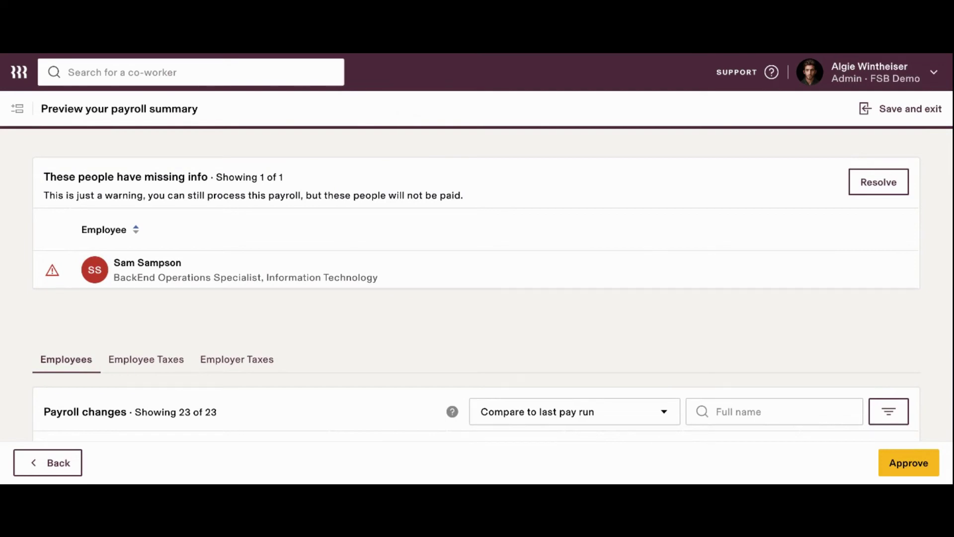
{"action": "scroll", "coordinate": [477, 285], "scroll_direction": "down", "scroll_amount": 5}
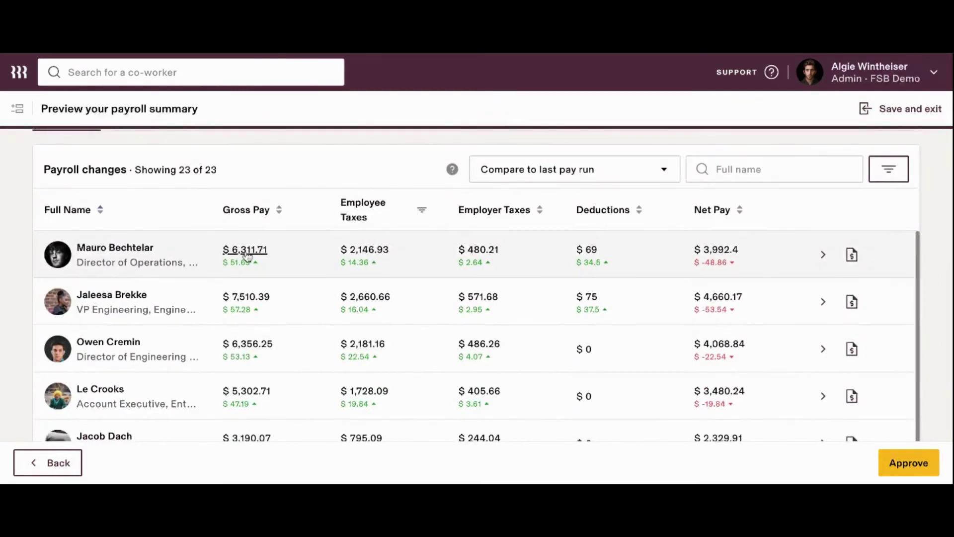
{"action": "scroll", "coordinate": [132, 197], "scroll_direction": "up", "scroll_amount": 1}
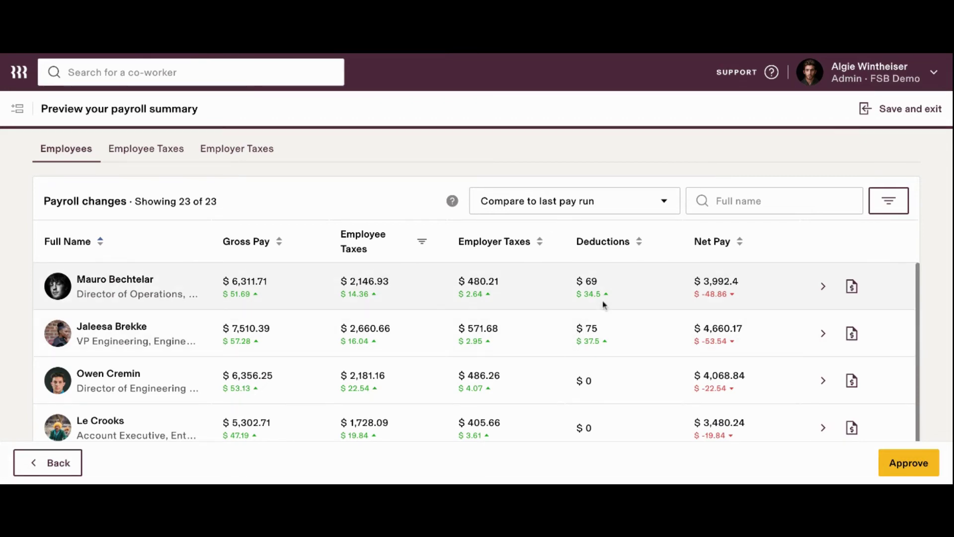
{"action": "scroll", "coordinate": [604, 304], "scroll_direction": "down", "scroll_amount": 2}
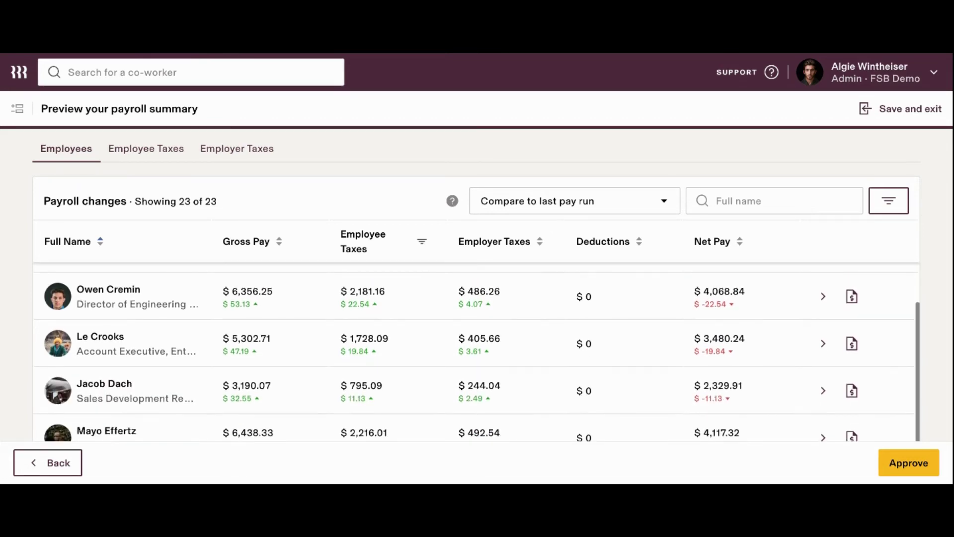
{"action": "scroll", "coordinate": [604, 304], "scroll_direction": "down", "scroll_amount": 2}
{"action": "scroll", "coordinate": [476, 356], "scroll_direction": "down", "scroll_amount": 5}
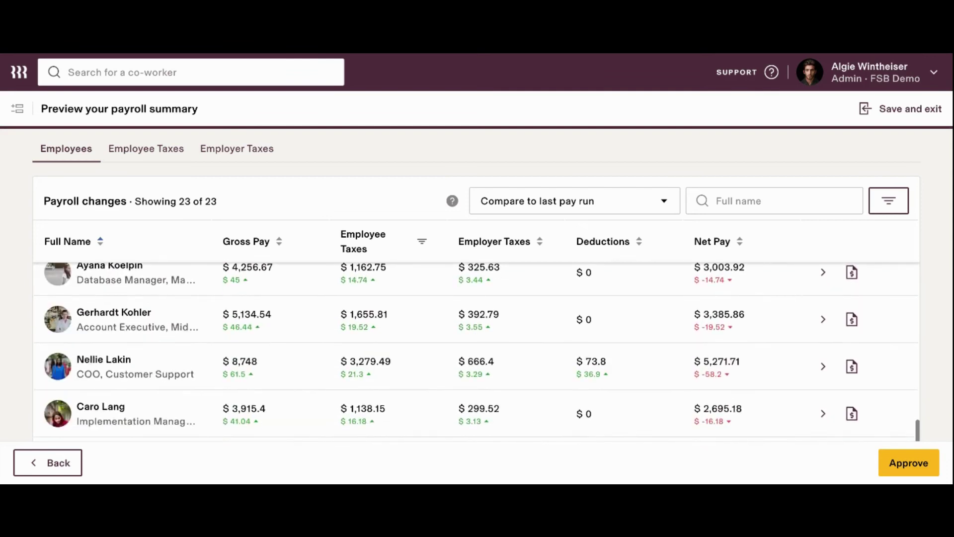
{"action": "scroll", "coordinate": [476, 351], "scroll_direction": "down", "scroll_amount": 3}
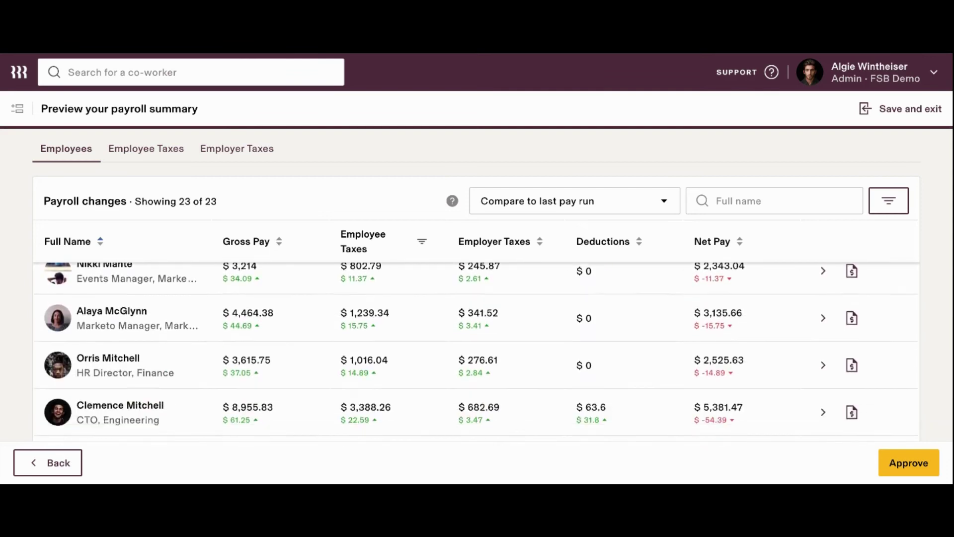
{"action": "scroll", "coordinate": [476, 265], "scroll_direction": "down", "scroll_amount": 5}
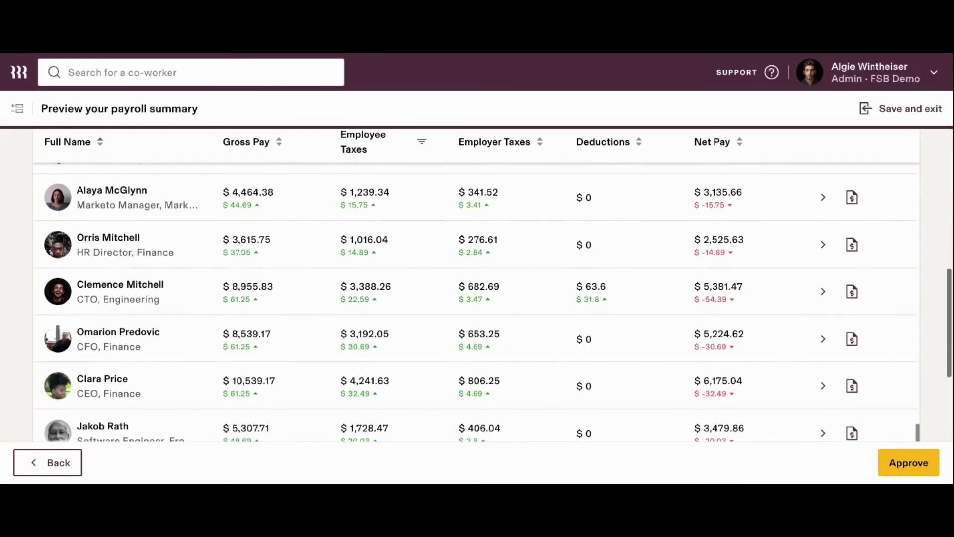
{"action": "scroll", "coordinate": [476, 283], "scroll_direction": "down", "scroll_amount": 3}
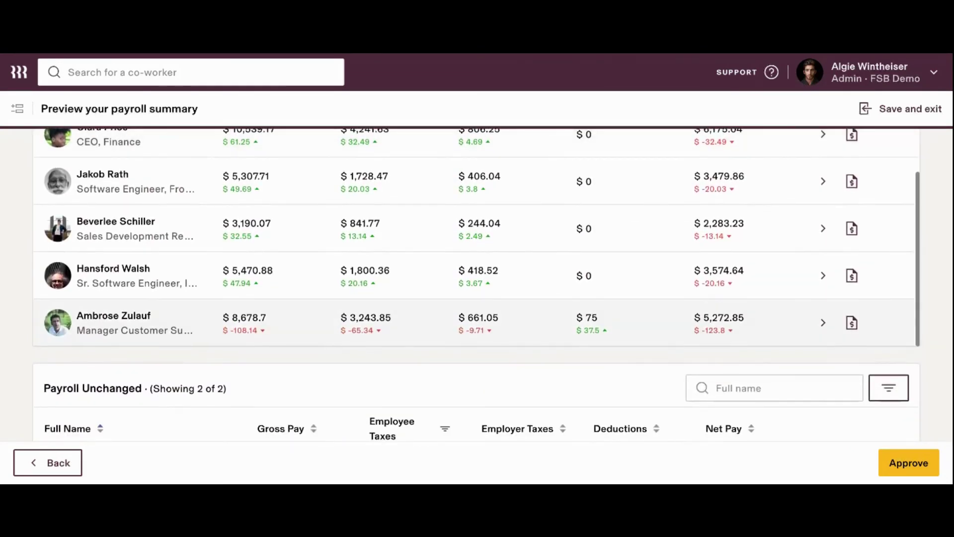
{"action": "scroll", "coordinate": [476, 283], "scroll_direction": "down", "scroll_amount": 3}
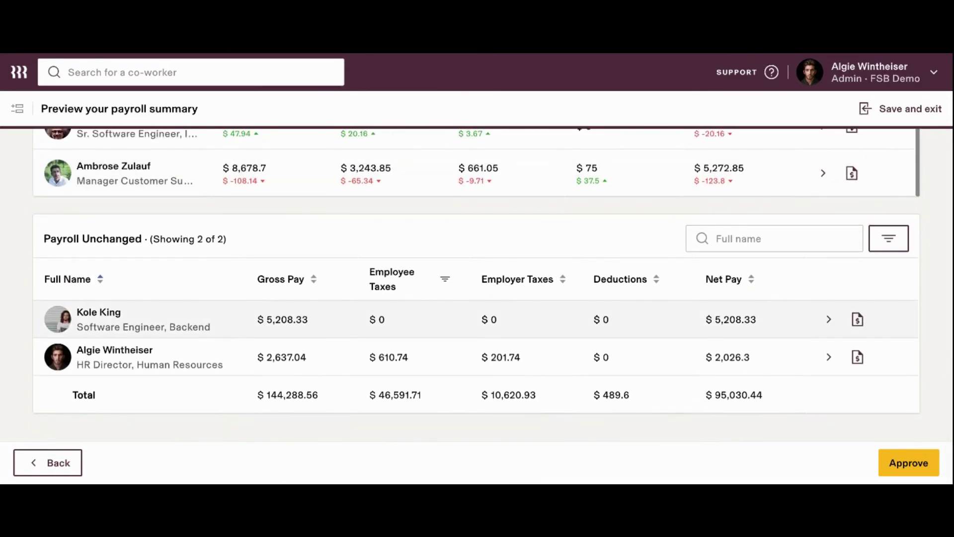
{"action": "scroll", "coordinate": [476, 284], "scroll_direction": "up", "scroll_amount": 4}
{"action": "scroll", "coordinate": [476, 284], "scroll_direction": "down", "scroll_amount": 2}
{"action": "scroll", "coordinate": [476, 284], "scroll_direction": "down", "scroll_amount": 2}
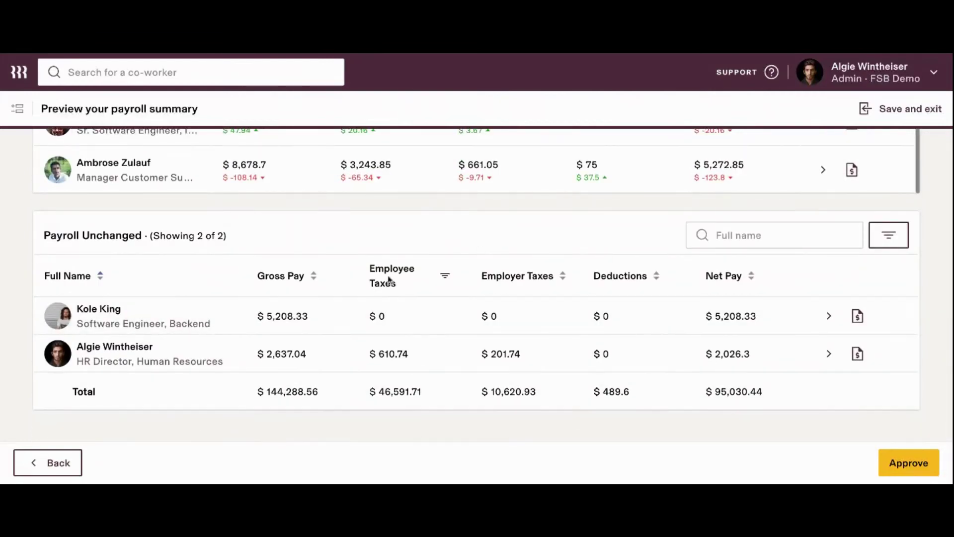
{"action": "scroll", "coordinate": [371, 285], "scroll_direction": "up", "scroll_amount": 10}
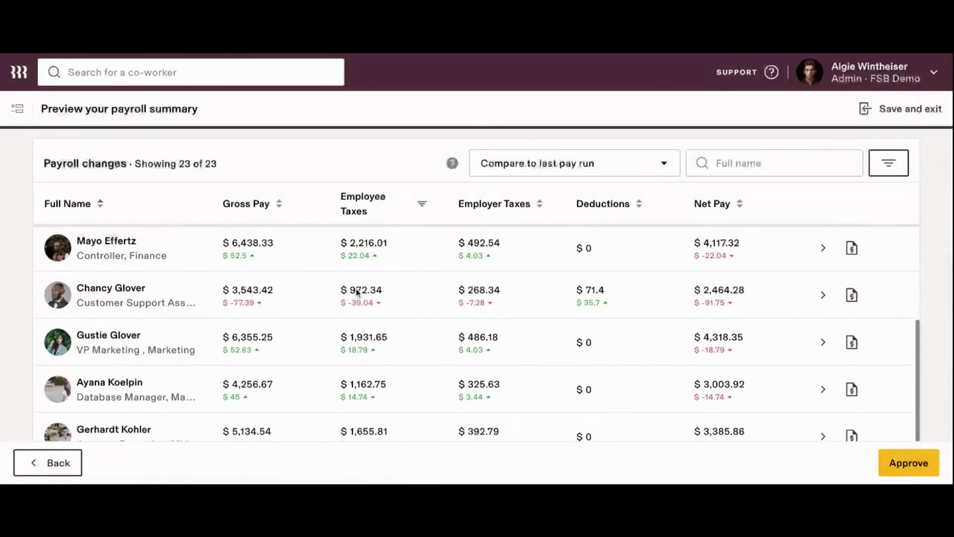
{"action": "scroll", "coordinate": [358, 292], "scroll_direction": "up", "scroll_amount": 10}
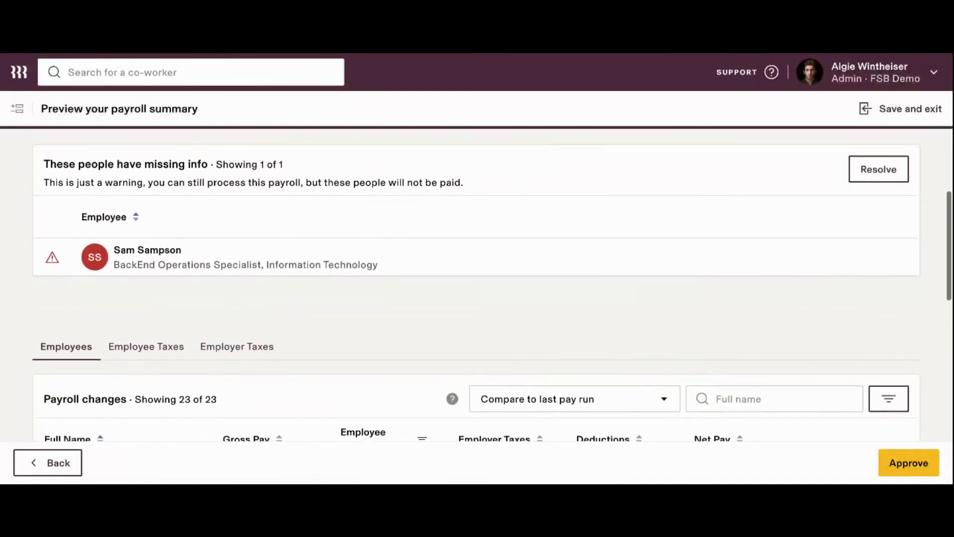
- Review the Employee Taxes and then Employer Taxes breakdowns in the Aug 6th – Aug 20th payroll preview
{"action": "scroll", "coordinate": [249, 313], "scroll_direction": "down", "scroll_amount": 1}
{"action": "left_click", "coordinate": [138, 281]}
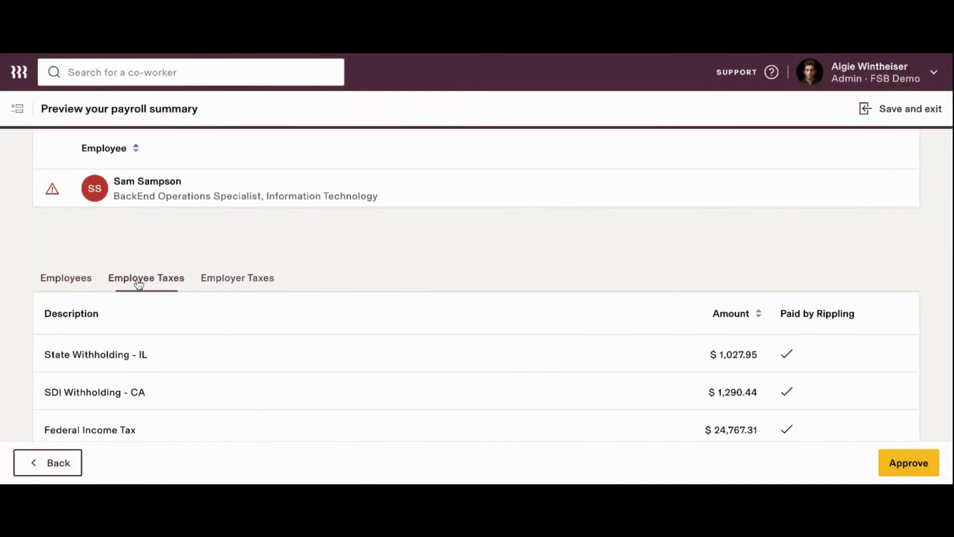
{"action": "left_click", "coordinate": [257, 283]}
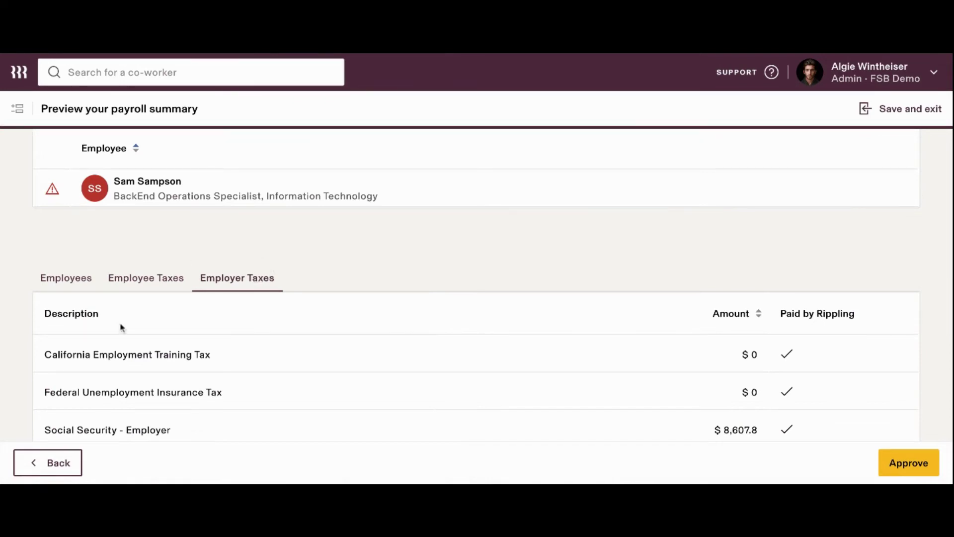
{"action": "scroll", "coordinate": [62, 286], "scroll_direction": "up", "scroll_amount": 6}
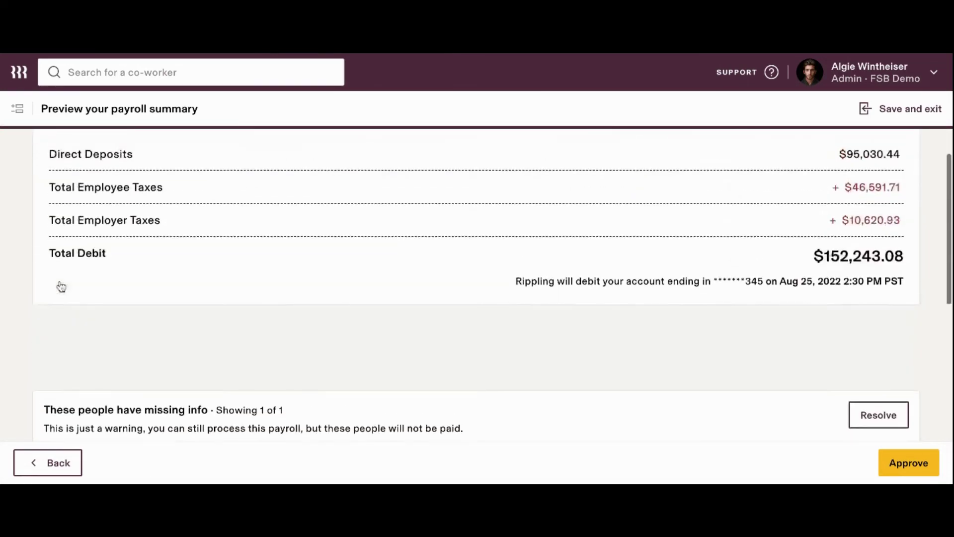
{"action": "scroll", "coordinate": [61, 286], "scroll_direction": "up", "scroll_amount": 6}
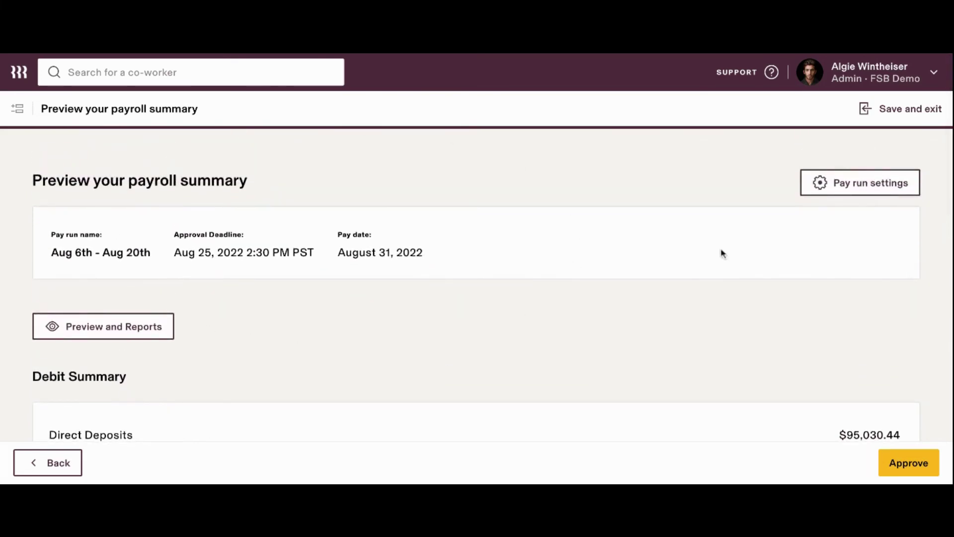
{"action": "scroll", "coordinate": [852, 321], "scroll_direction": "down", "scroll_amount": 3}
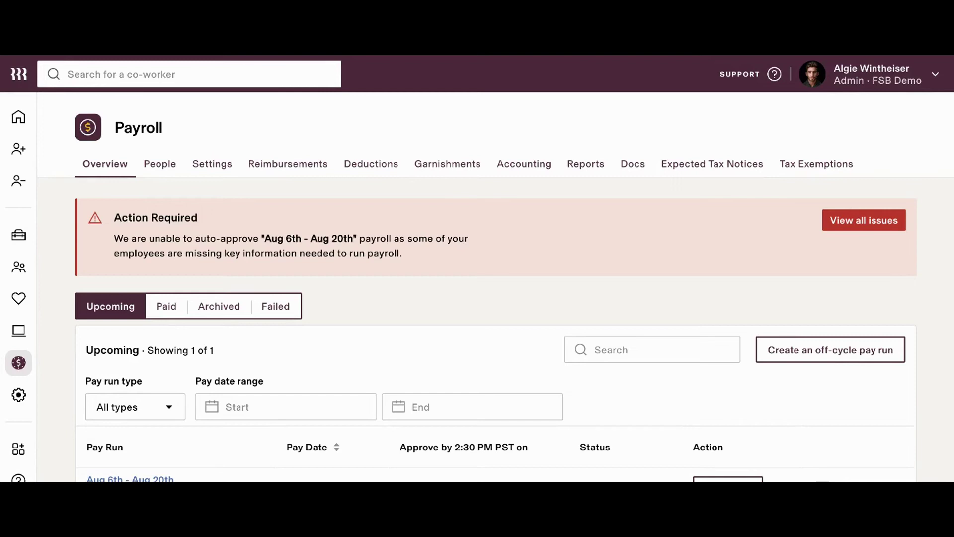
- Scroll the Payroll overview to the Upcoming list showing the Aug 6th – Aug 20th run paying August 31, 2022
{"action": "scroll", "coordinate": [913, 449], "scroll_direction": "down", "scroll_amount": 2}
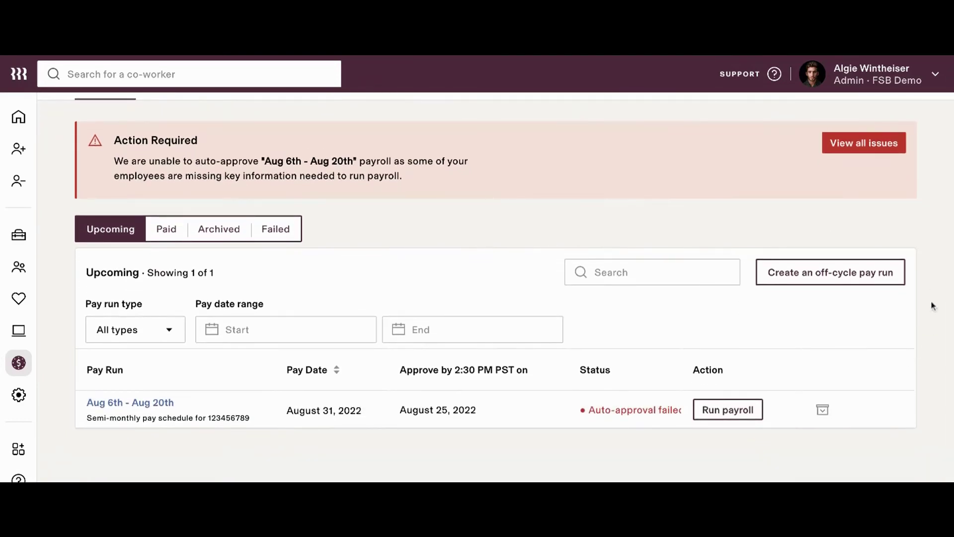
- Create an off-cycle pay run and choose 'I'll specify gross pay (normal pay run)' instead of net pay
{"action": "left_click", "coordinate": [888, 277]}
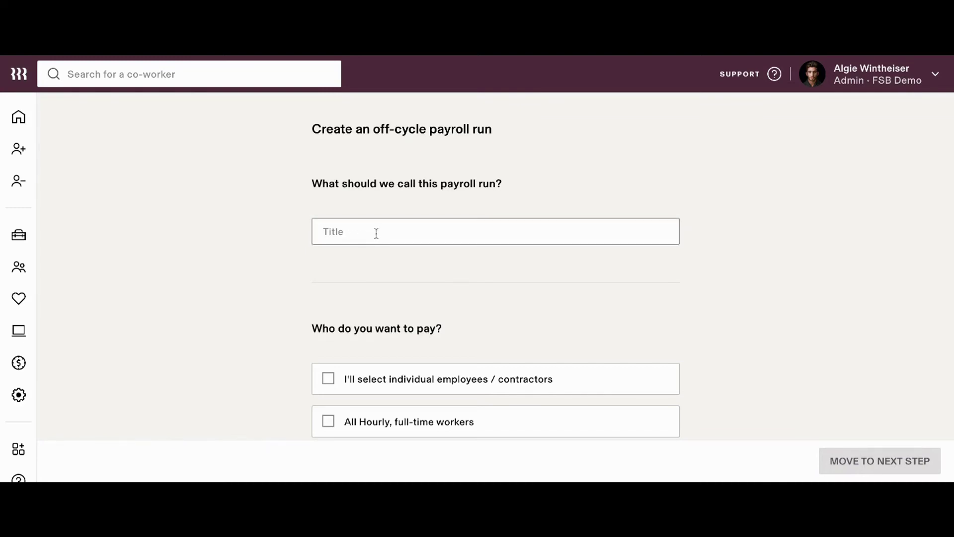
{"action": "scroll", "coordinate": [495, 265], "scroll_direction": "down", "scroll_amount": 4}
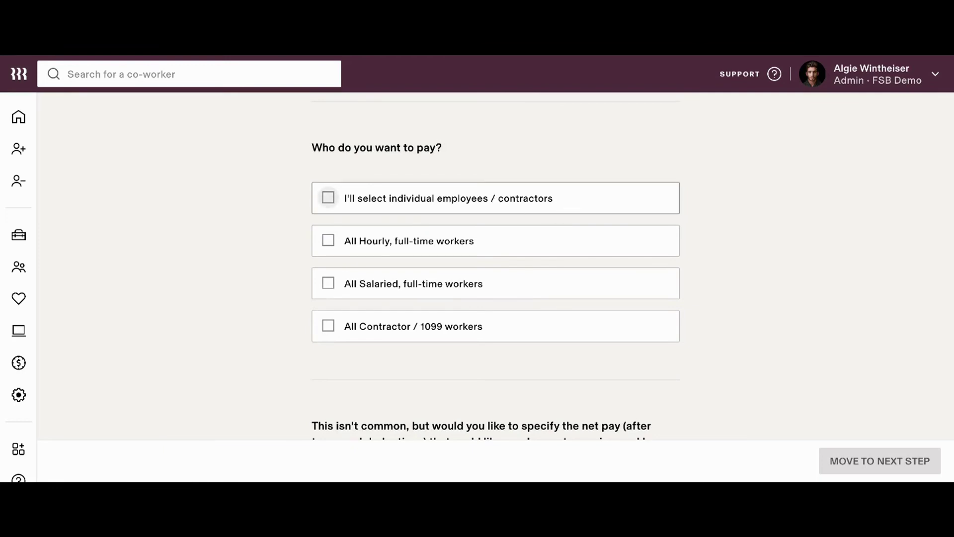
{"action": "scroll", "coordinate": [565, 237], "scroll_direction": "down", "scroll_amount": 1}
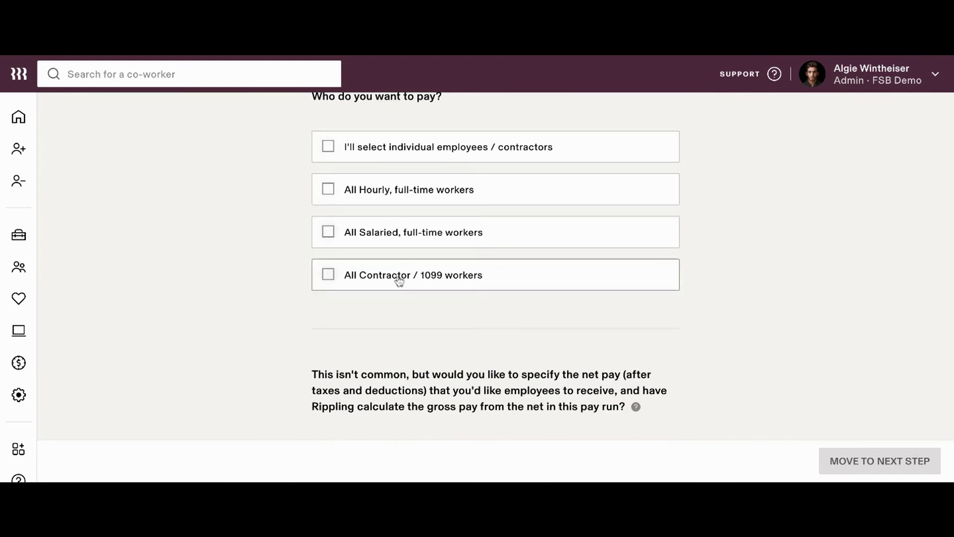
{"action": "scroll", "coordinate": [393, 317], "scroll_direction": "down", "scroll_amount": 1}
{"action": "scroll", "coordinate": [394, 320], "scroll_direction": "down", "scroll_amount": 3}
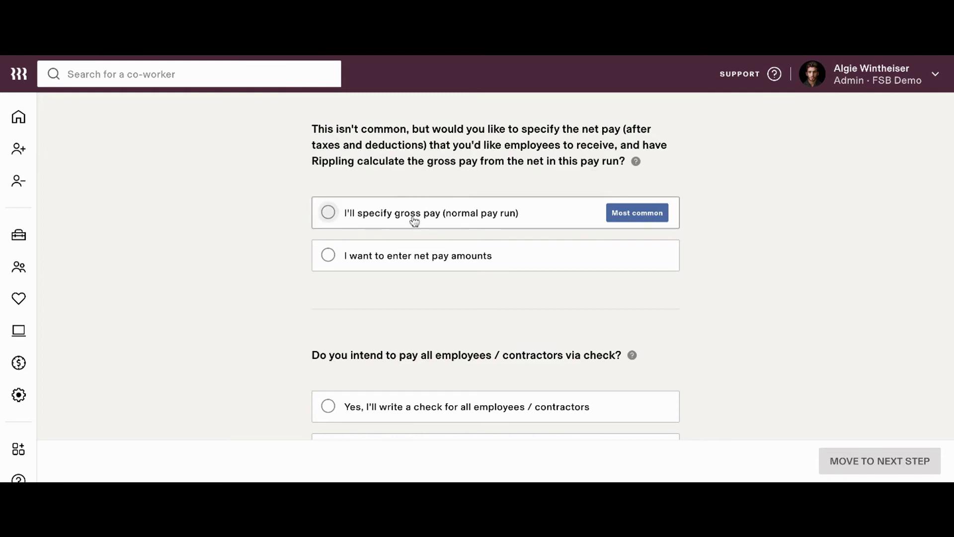
{"action": "left_click", "coordinate": [438, 221]}
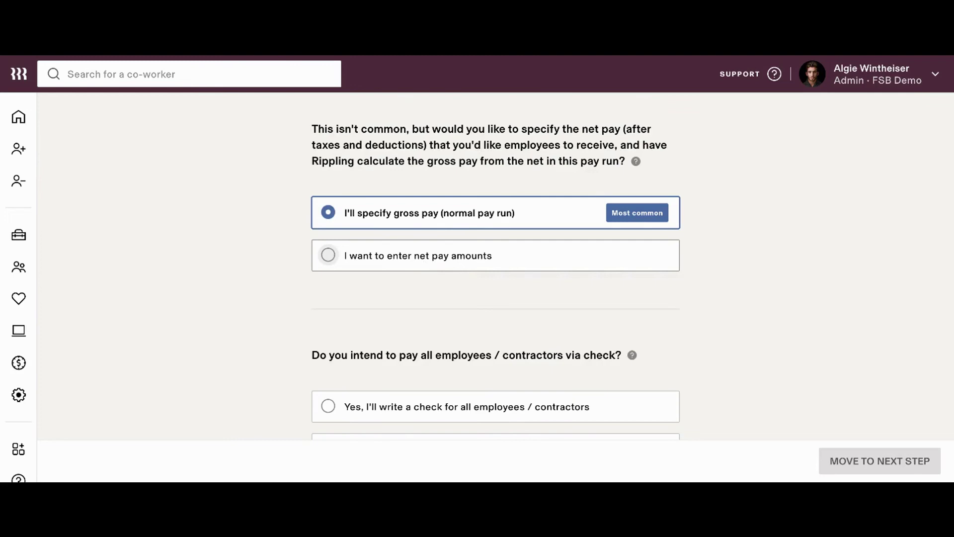
- Scroll through the remaining off-cycle pay run questionnaire to review its questions
{"action": "scroll", "coordinate": [495, 262], "scroll_direction": "down", "scroll_amount": 4}
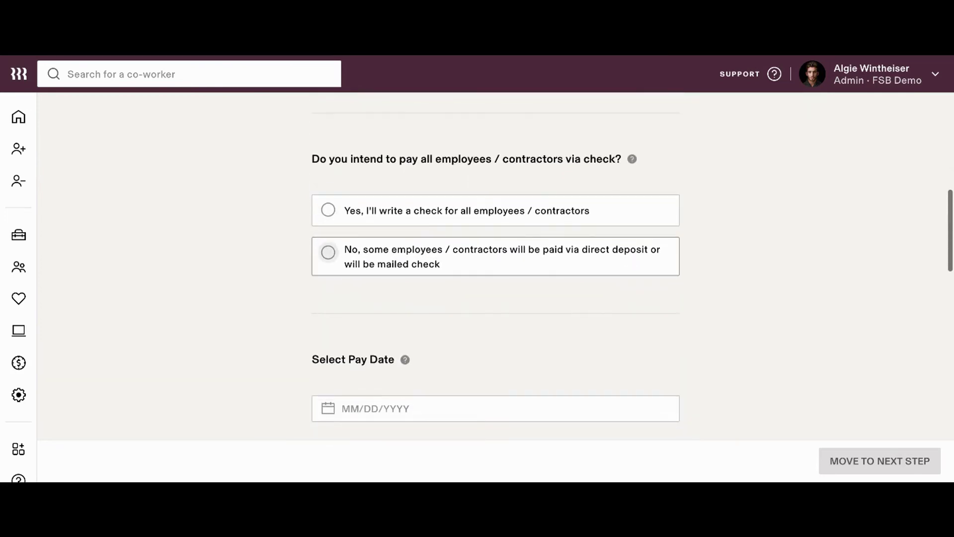
{"action": "scroll", "coordinate": [479, 242], "scroll_direction": "down", "scroll_amount": 1}
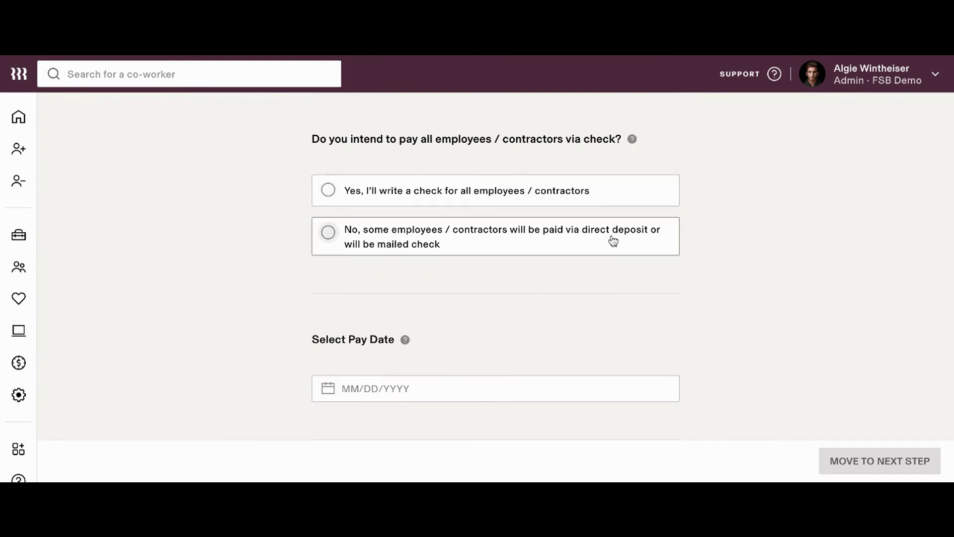
{"action": "scroll", "coordinate": [609, 247], "scroll_direction": "down", "scroll_amount": 6}
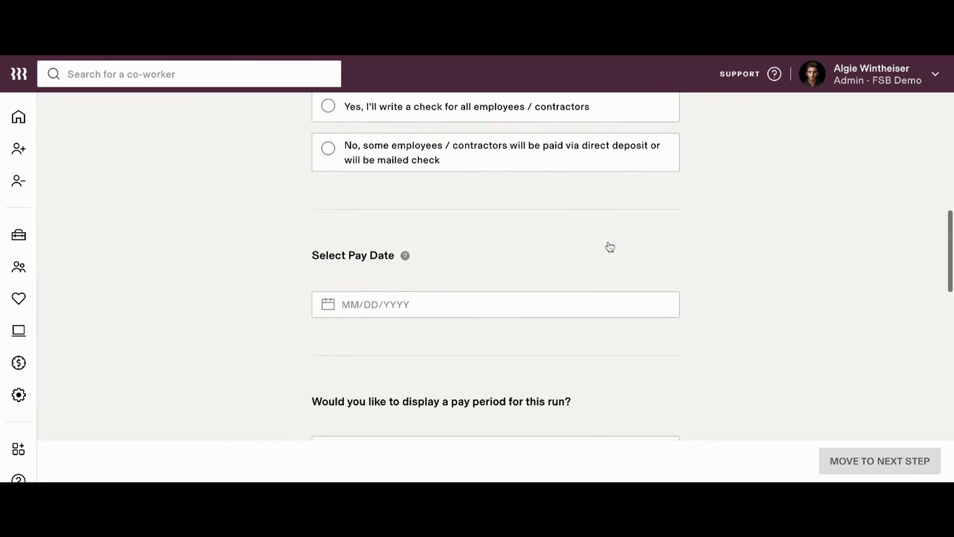
{"action": "scroll", "coordinate": [548, 289], "scroll_direction": "down", "scroll_amount": 6}
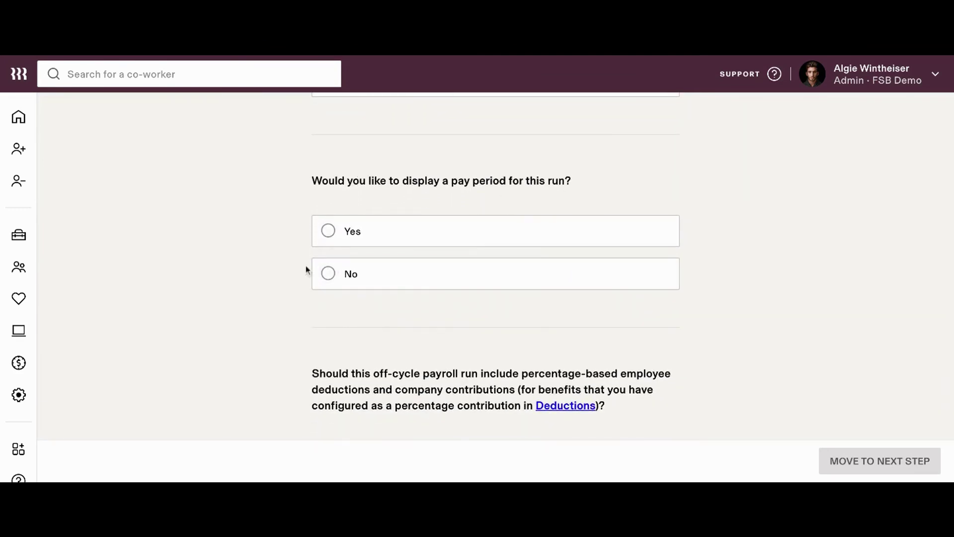
{"action": "scroll", "coordinate": [629, 188], "scroll_direction": "down", "scroll_amount": 5}
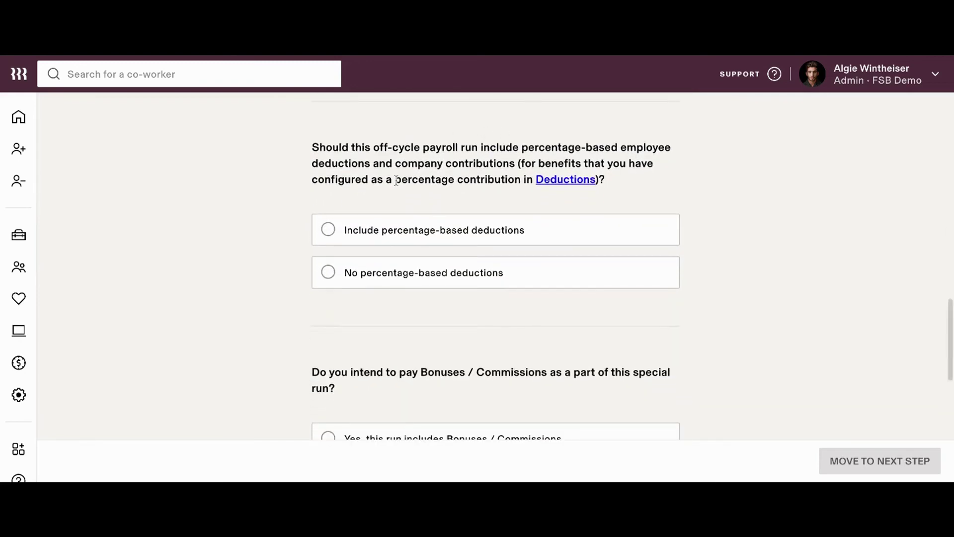
{"action": "scroll", "coordinate": [396, 179], "scroll_direction": "down", "scroll_amount": 2}
{"action": "scroll", "coordinate": [396, 178], "scroll_direction": "down", "scroll_amount": 5}
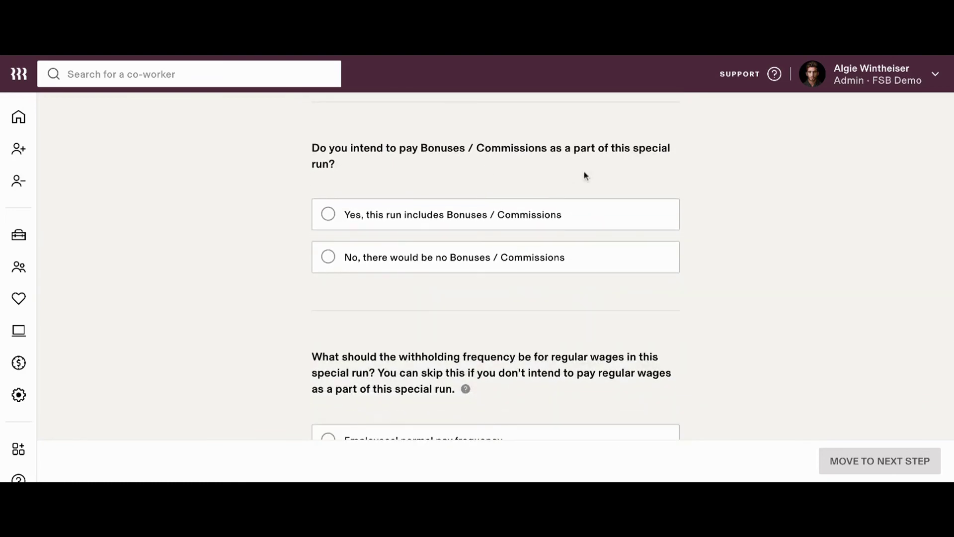
{"action": "scroll", "coordinate": [585, 176], "scroll_direction": "down", "scroll_amount": 7}
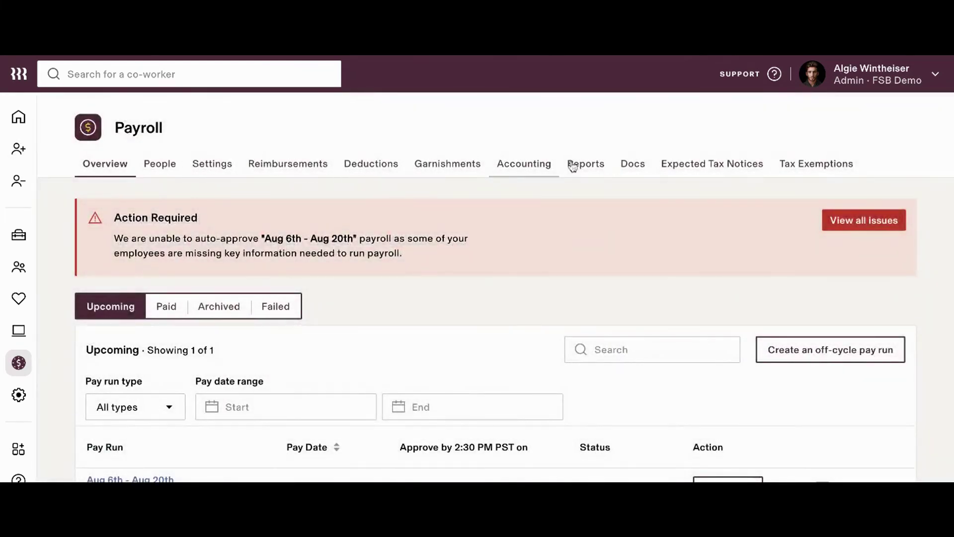
- Go to the Payroll Reports list to reach the Journal report
{"action": "left_click", "coordinate": [597, 169]}
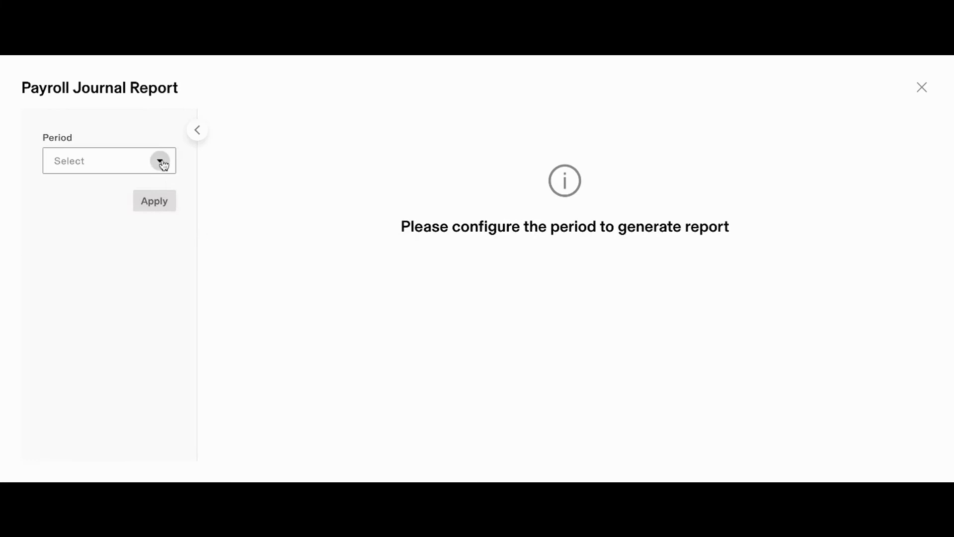
- Apply a Monthly period, year 2021, month December to the Payroll Journal Report
{"action": "left_click", "coordinate": [161, 162]}
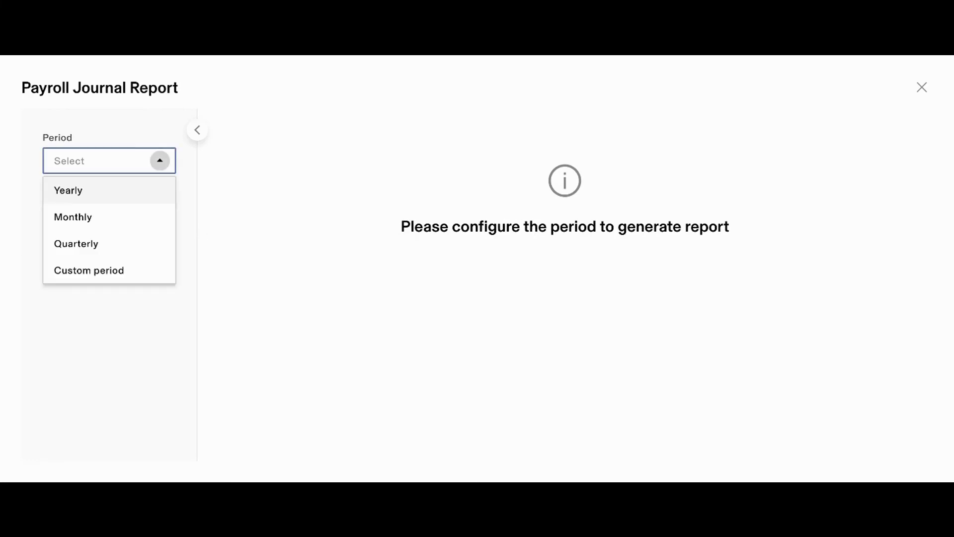
{"action": "left_click", "coordinate": [125, 217]}
{"action": "left_click", "coordinate": [150, 228]}
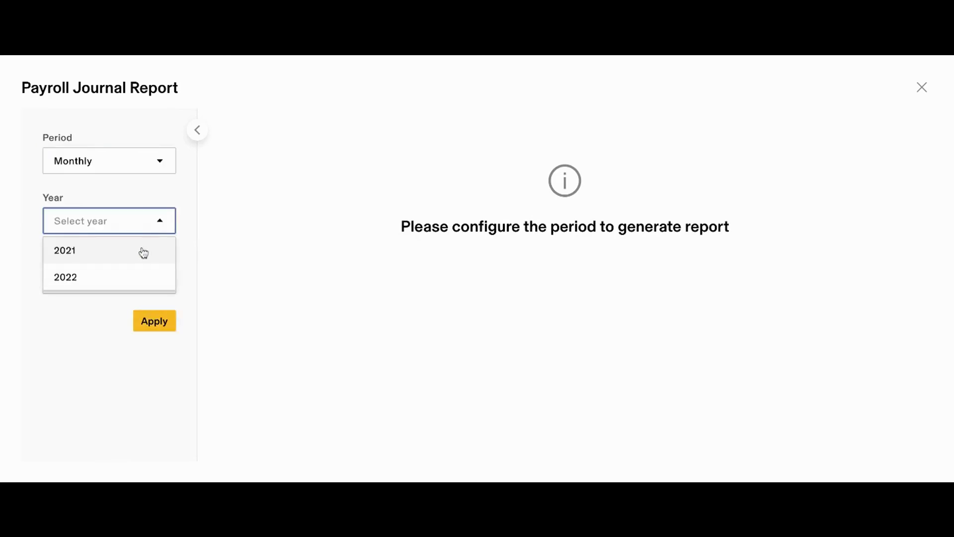
{"action": "left_click", "coordinate": [142, 250]}
{"action": "left_click", "coordinate": [154, 287]}
{"action": "left_click", "coordinate": [140, 309]}
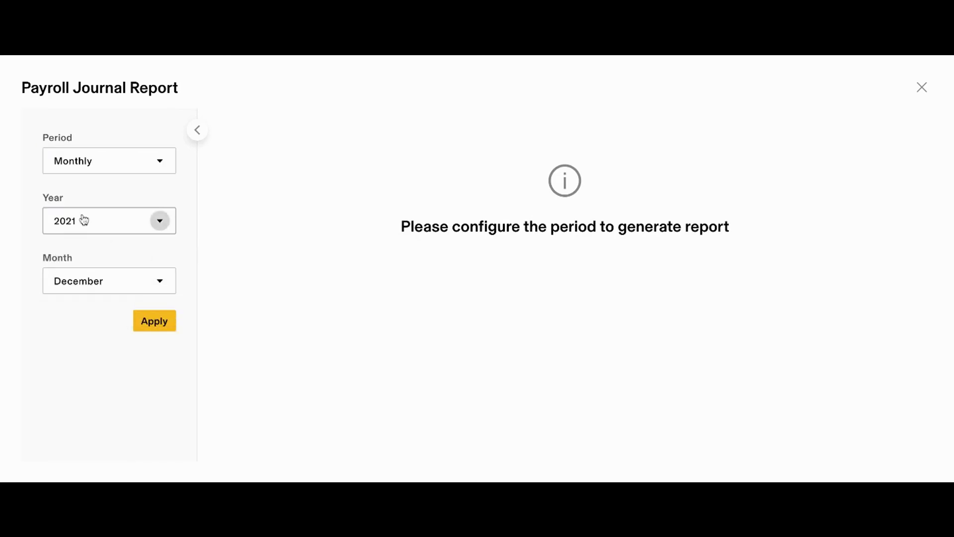
{"action": "left_click", "coordinate": [160, 319]}
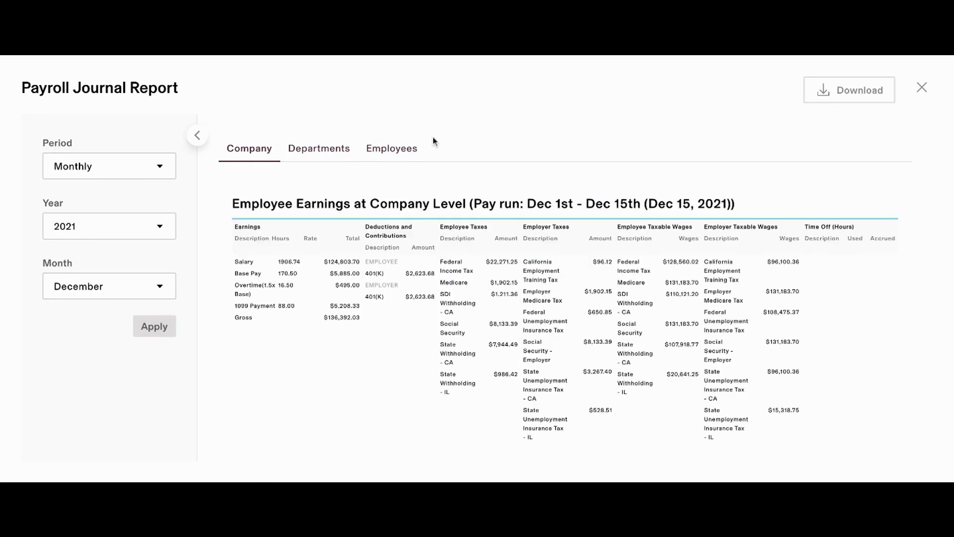
{"action": "scroll", "coordinate": [565, 298], "scroll_direction": "down", "scroll_amount": 1}
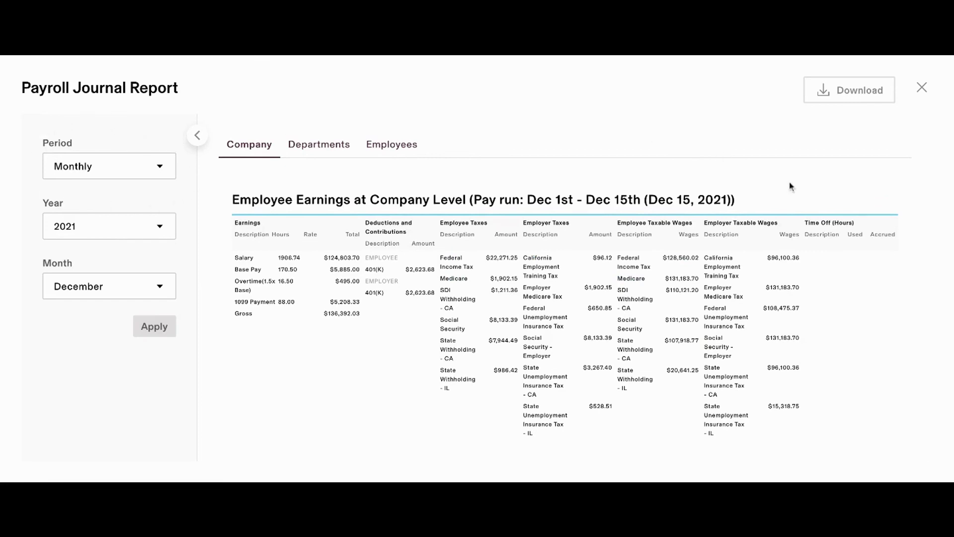
{"action": "scroll", "coordinate": [813, 199], "scroll_direction": "down", "scroll_amount": 1}
{"action": "scroll", "coordinate": [812, 200], "scroll_direction": "up", "scroll_amount": 1}
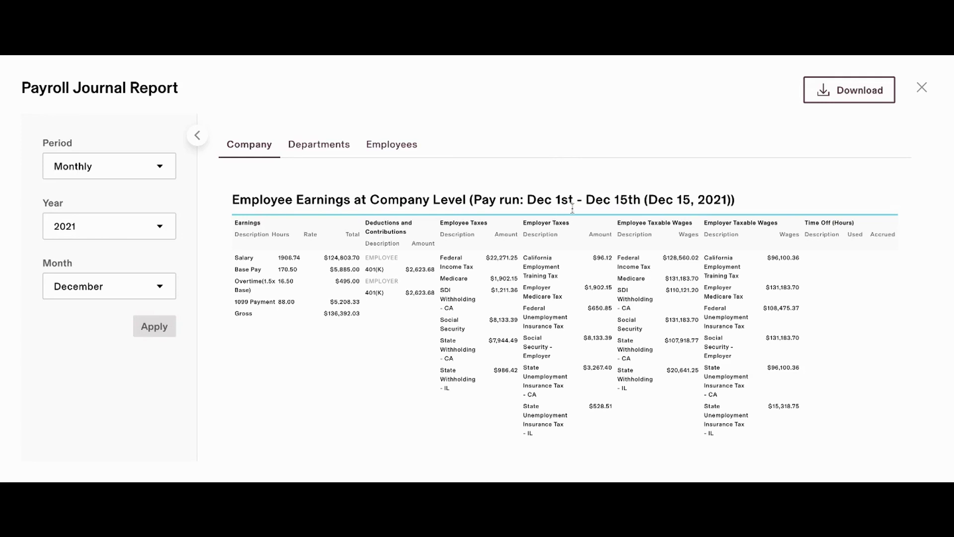
{"action": "scroll", "coordinate": [608, 206], "scroll_direction": "down", "scroll_amount": 3}
{"action": "scroll", "coordinate": [608, 206], "scroll_direction": "down", "scroll_amount": 2}
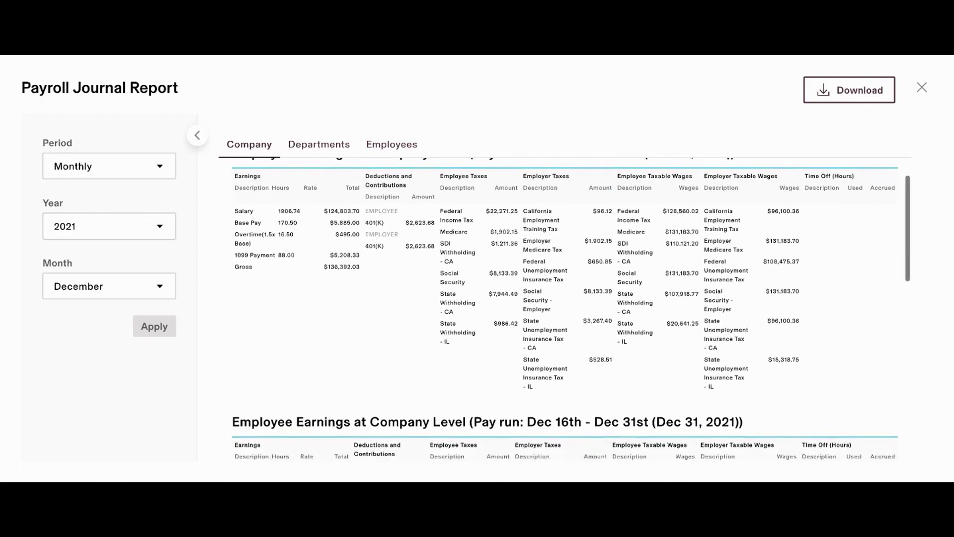
{"action": "scroll", "coordinate": [571, 309], "scroll_direction": "down", "scroll_amount": 5}
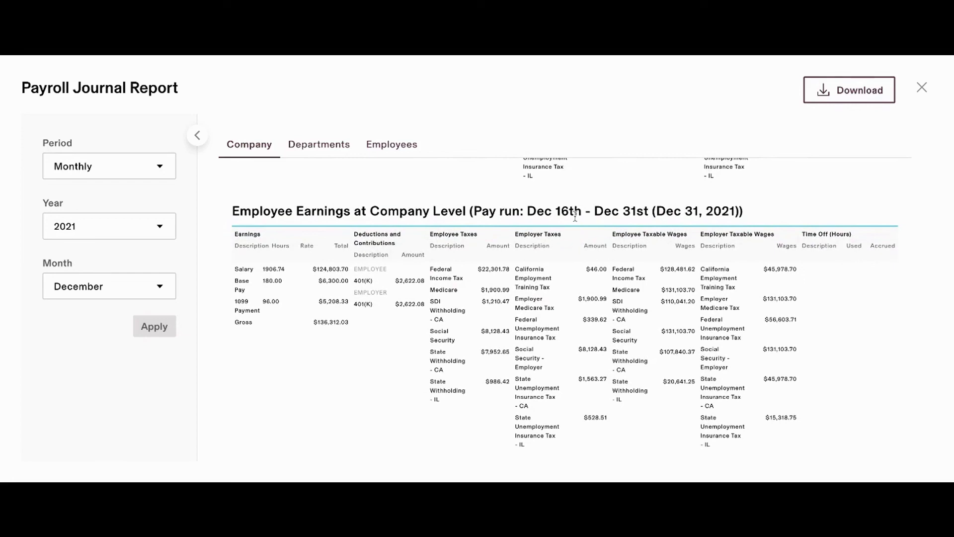
{"action": "scroll", "coordinate": [646, 217], "scroll_direction": "down", "scroll_amount": 5}
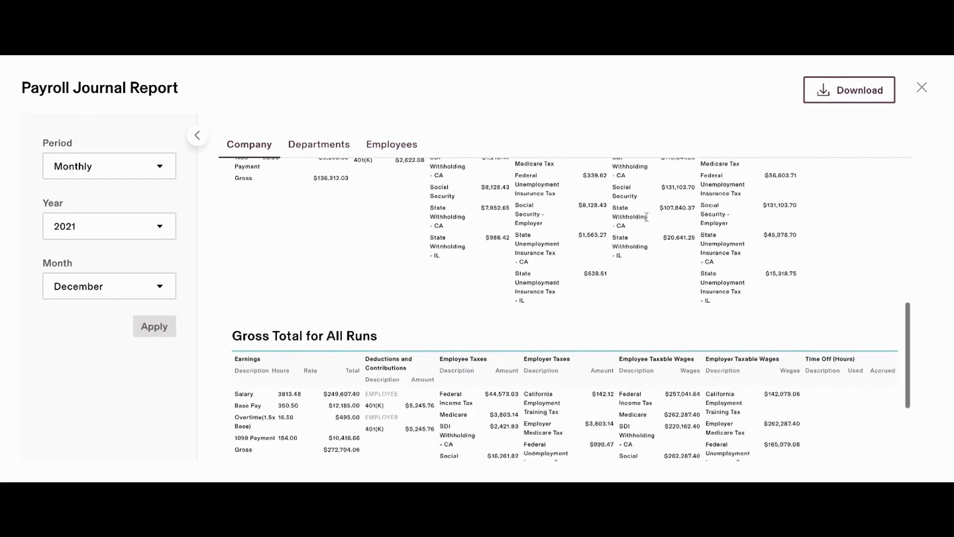
{"action": "scroll", "coordinate": [647, 216], "scroll_direction": "down", "scroll_amount": 2}
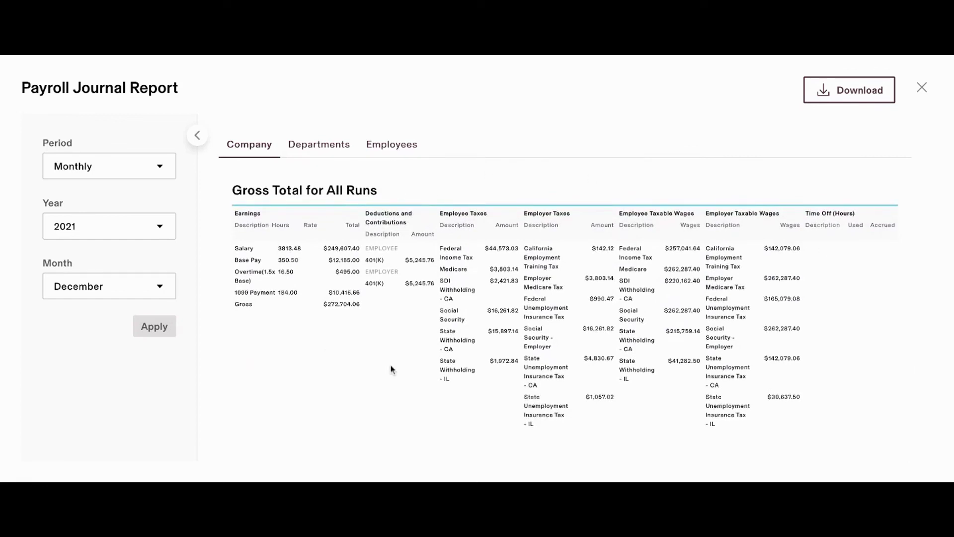
{"action": "scroll", "coordinate": [391, 369], "scroll_direction": "up", "scroll_amount": 5}
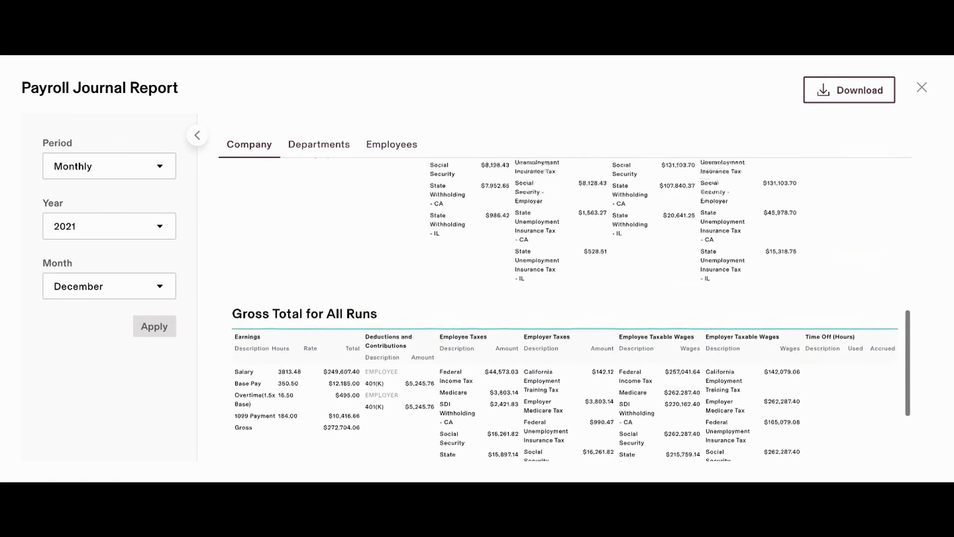
{"action": "scroll", "coordinate": [570, 311], "scroll_direction": "up", "scroll_amount": 8}
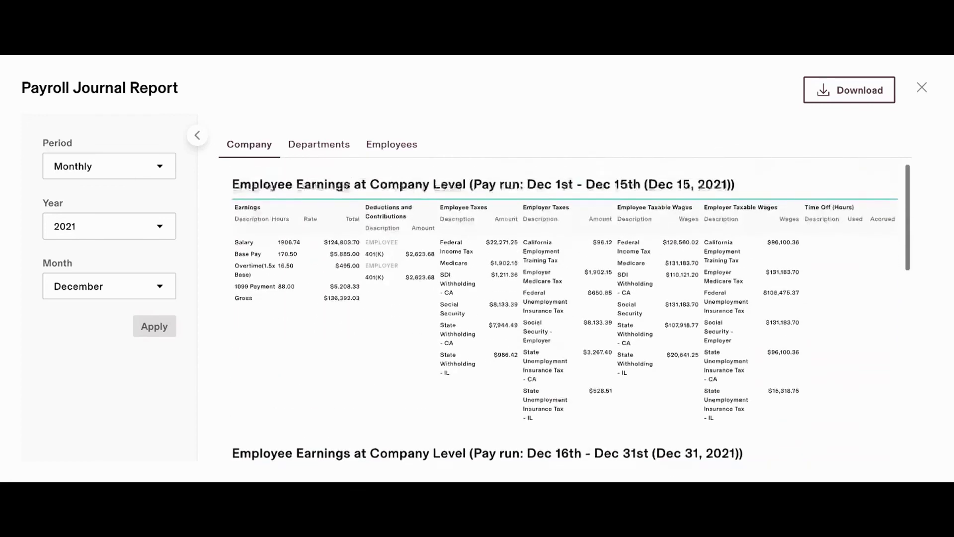
{"action": "scroll", "coordinate": [571, 311], "scroll_direction": "down", "scroll_amount": 7}
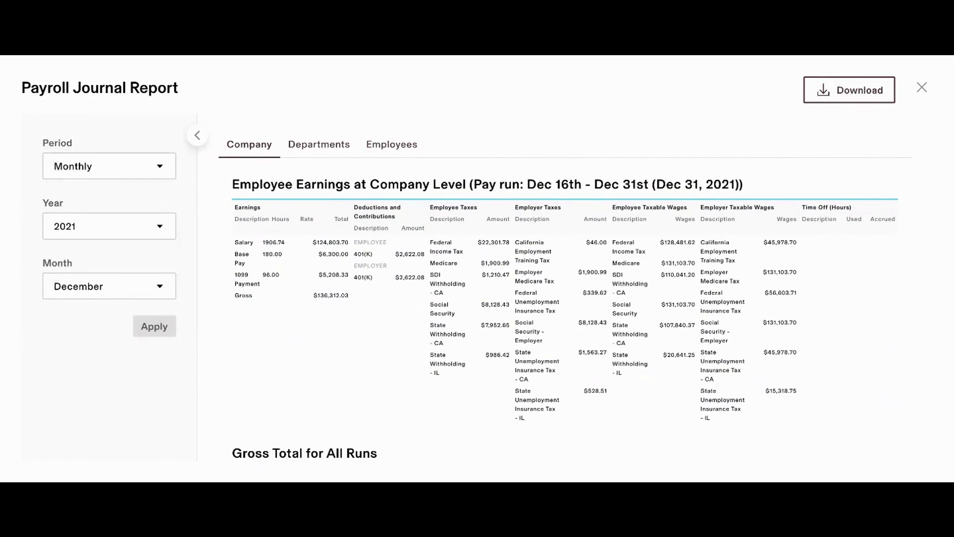
{"action": "scroll", "coordinate": [668, 291], "scroll_direction": "up", "scroll_amount": 6}
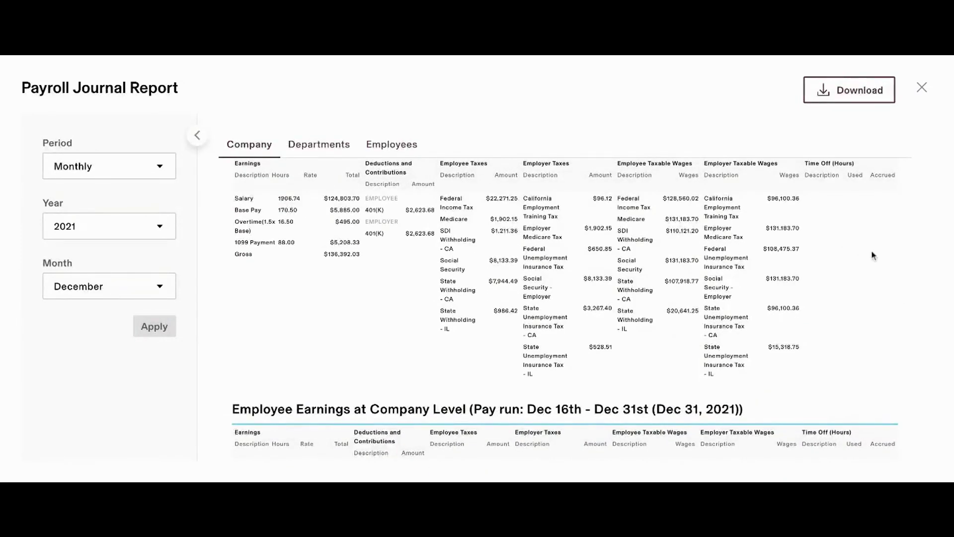
{"action": "scroll", "coordinate": [873, 254], "scroll_direction": "up", "scroll_amount": 1}
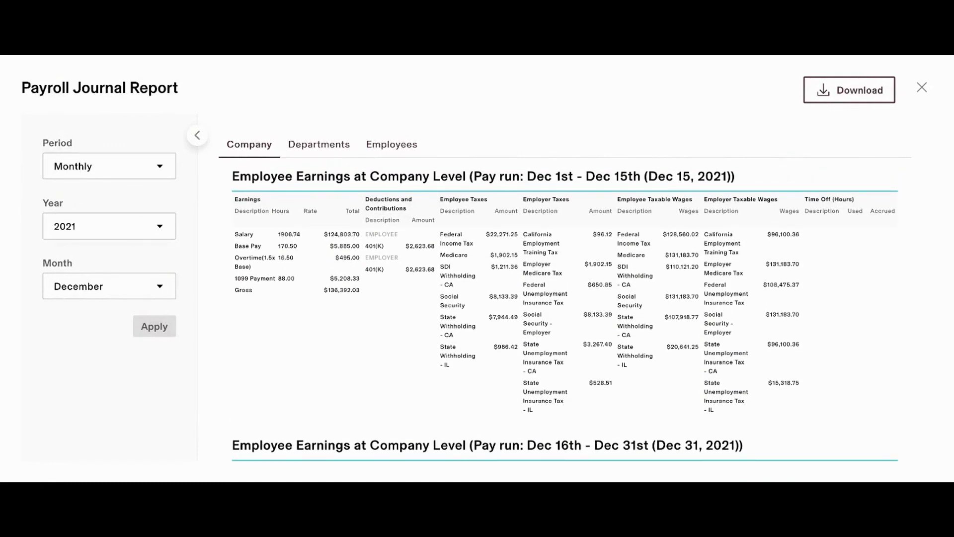
{"action": "scroll", "coordinate": [685, 467], "scroll_direction": "down", "scroll_amount": 10}
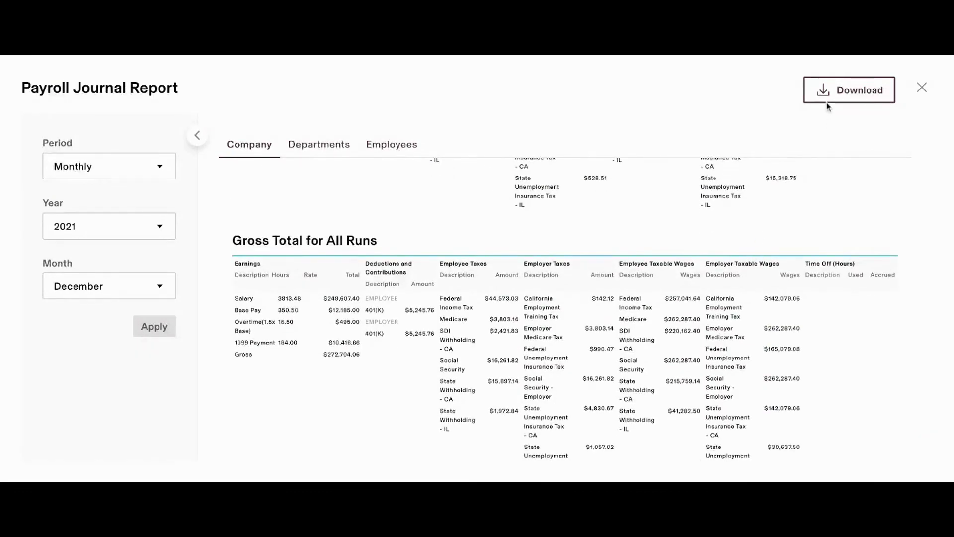
- Show the December 2021 journal report's Download PDF and Download CSV options
{"action": "left_click", "coordinate": [856, 97]}
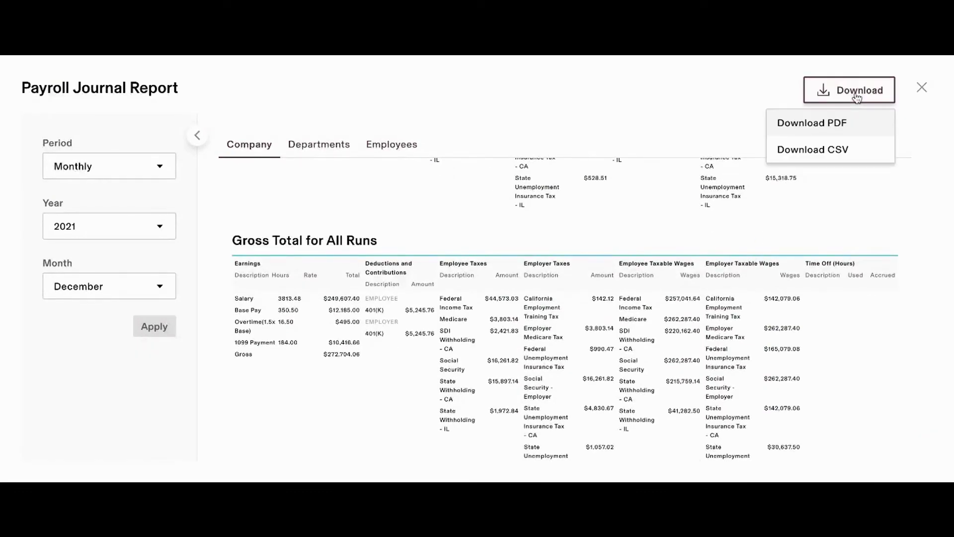